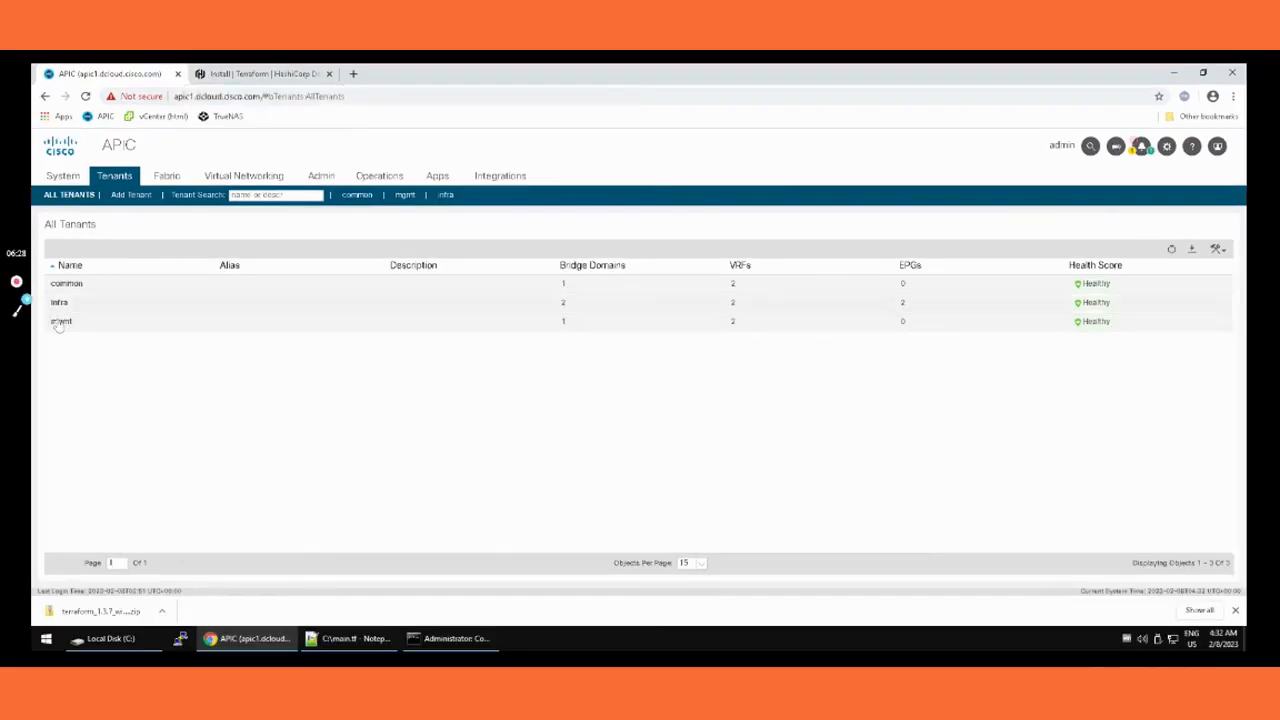
Step: Create a new tenant named CLOUD, leaving its other settings at their defaults
{"action": "left_click", "coordinate": [129, 197]}
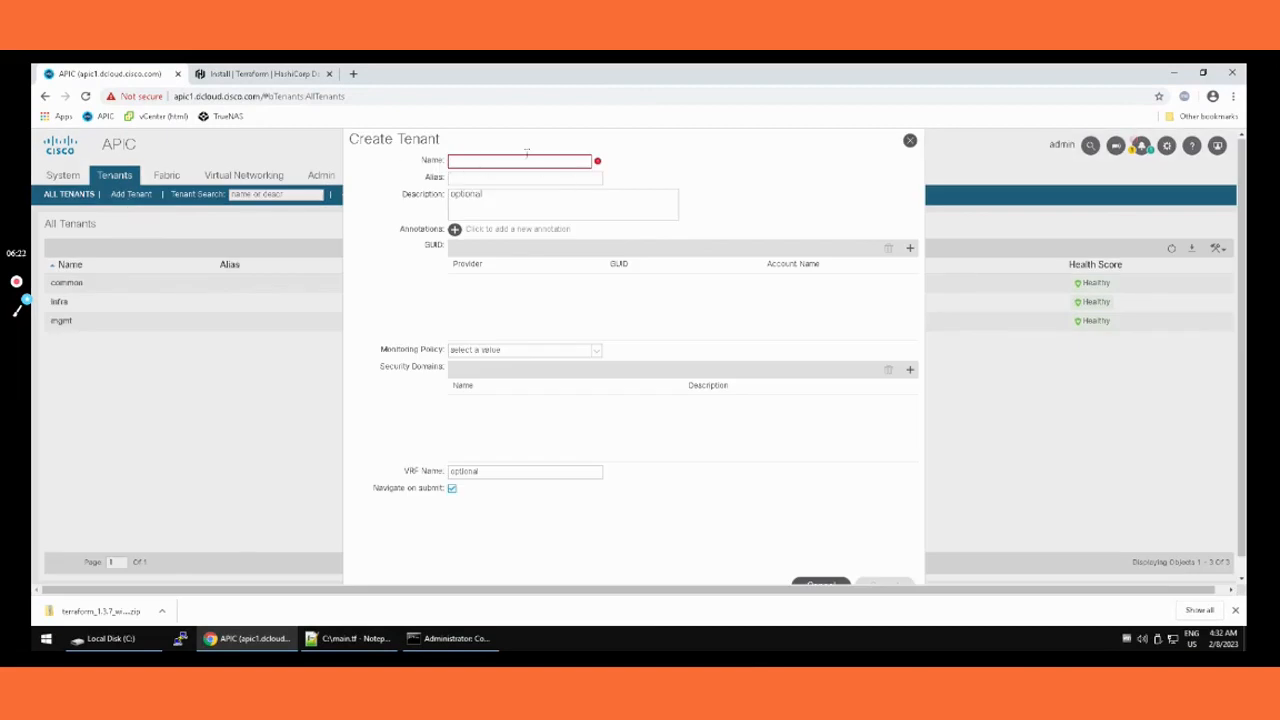
{"action": "type", "text": "Q"}
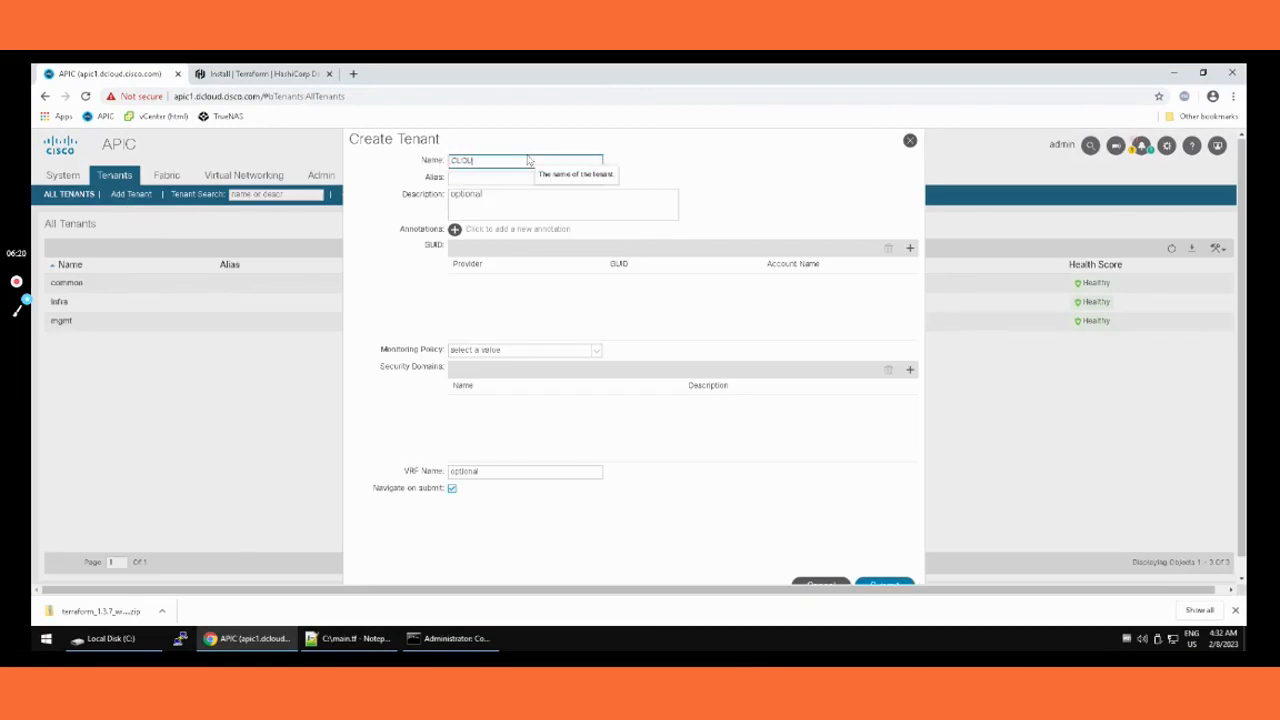
{"action": "left_click", "coordinate": [885, 582]}
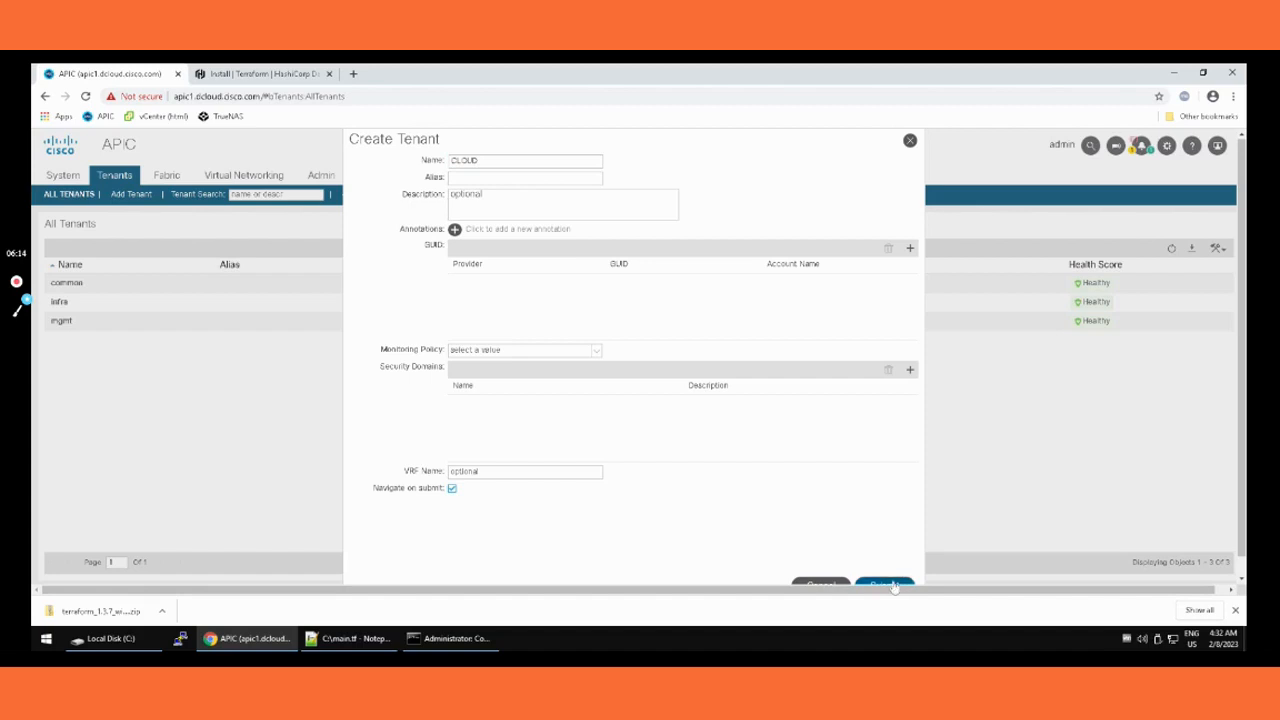
{"action": "left_click", "coordinate": [893, 583]}
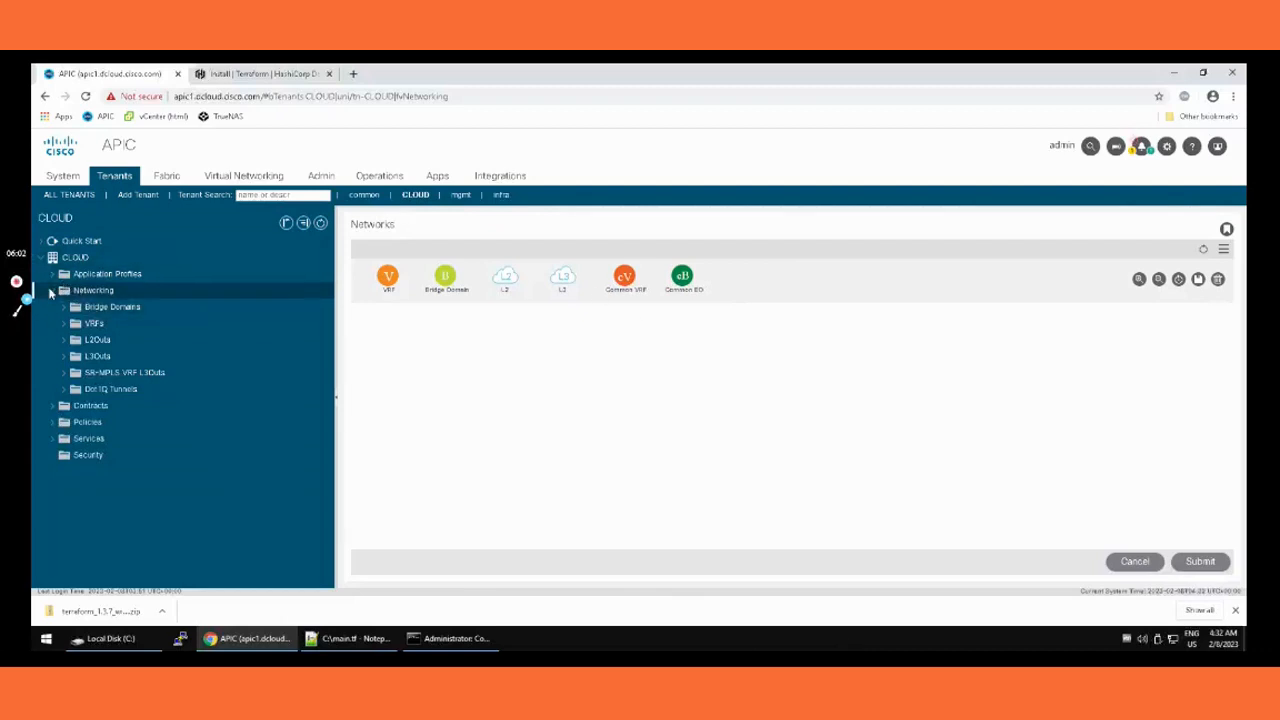
Step: Create a bridge domain named BD101 in the CLOUD tenant, keeping the default L3 and advanced settings
{"action": "left_click", "coordinate": [114, 308]}
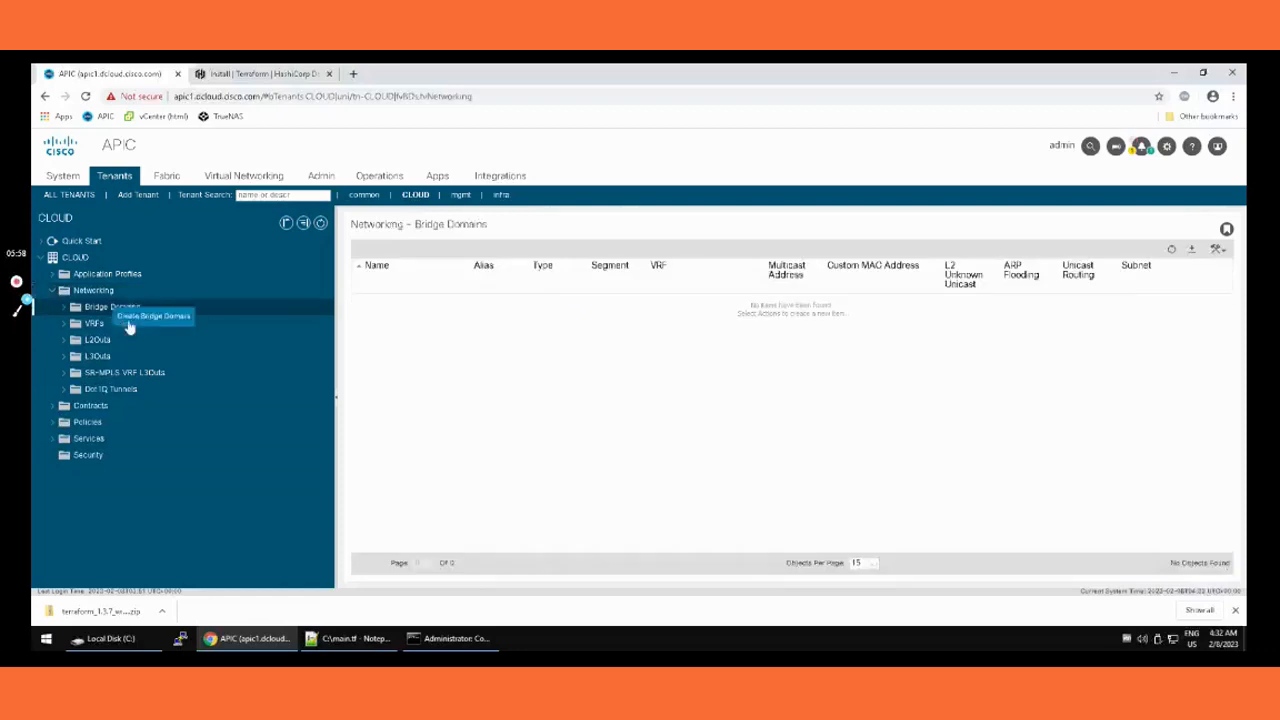
{"action": "left_click", "coordinate": [131, 318]}
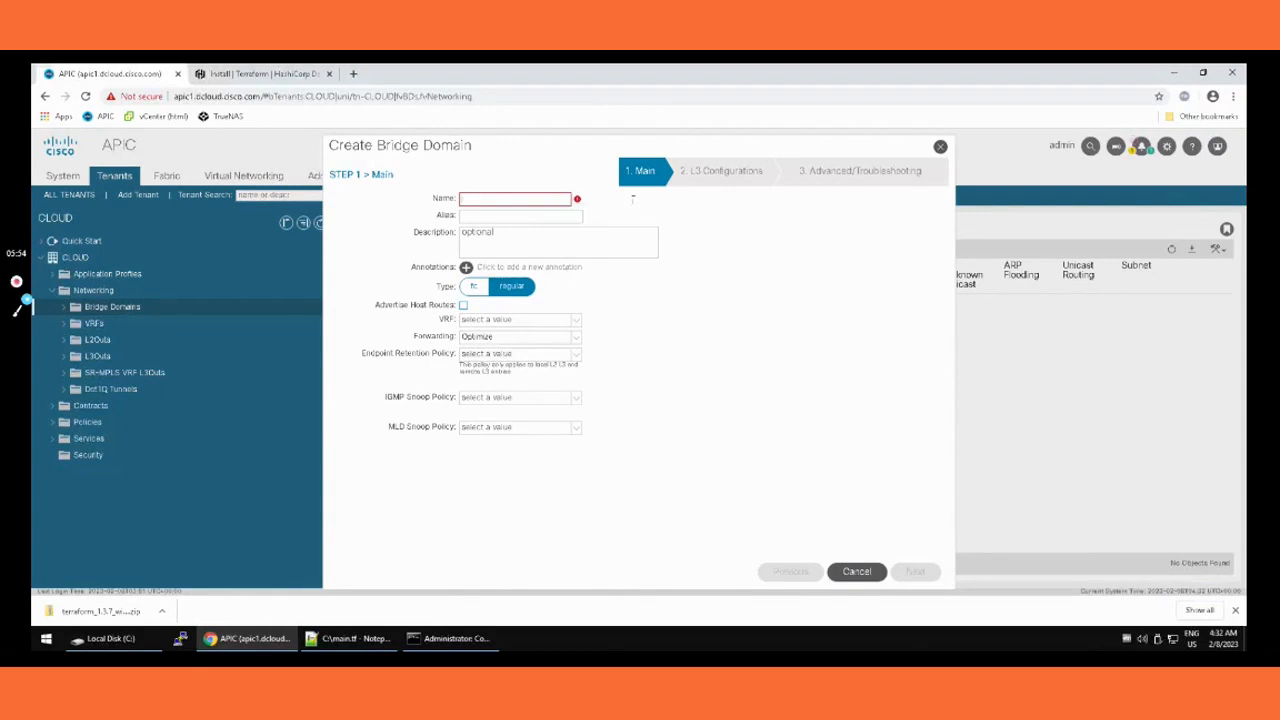
{"action": "type", "text": "BD101"}
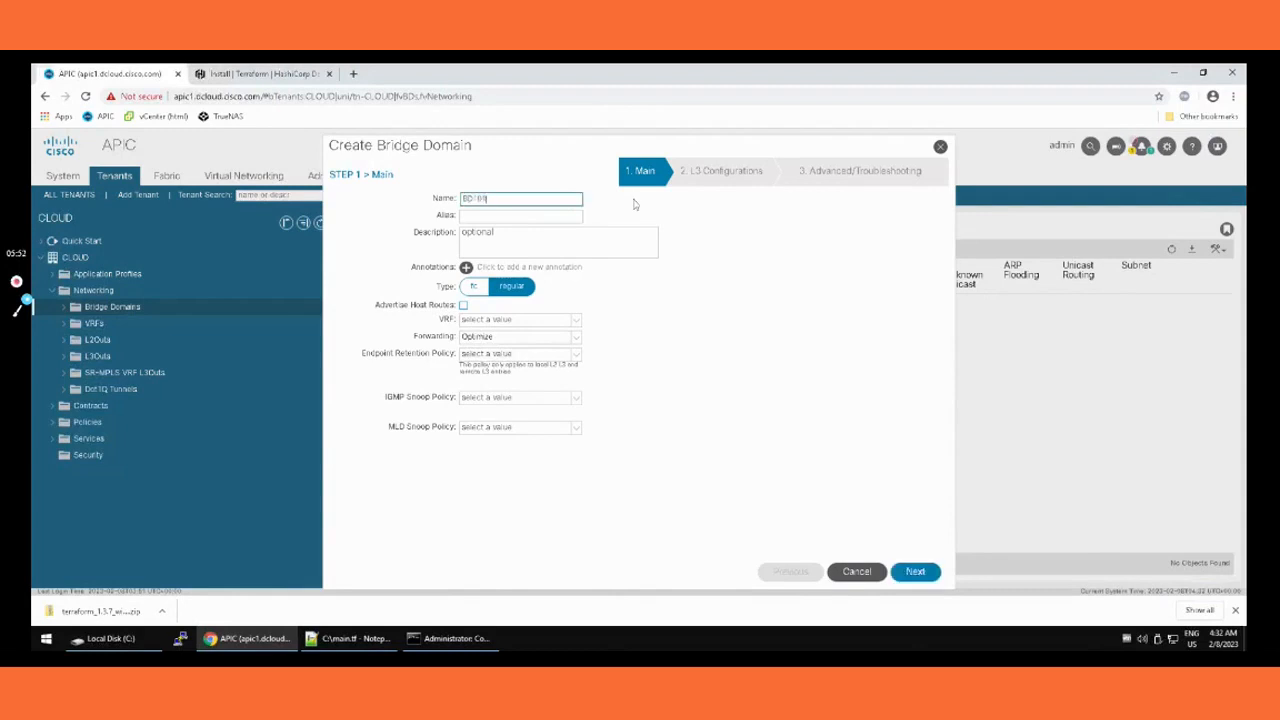
{"action": "left_click", "coordinate": [924, 573]}
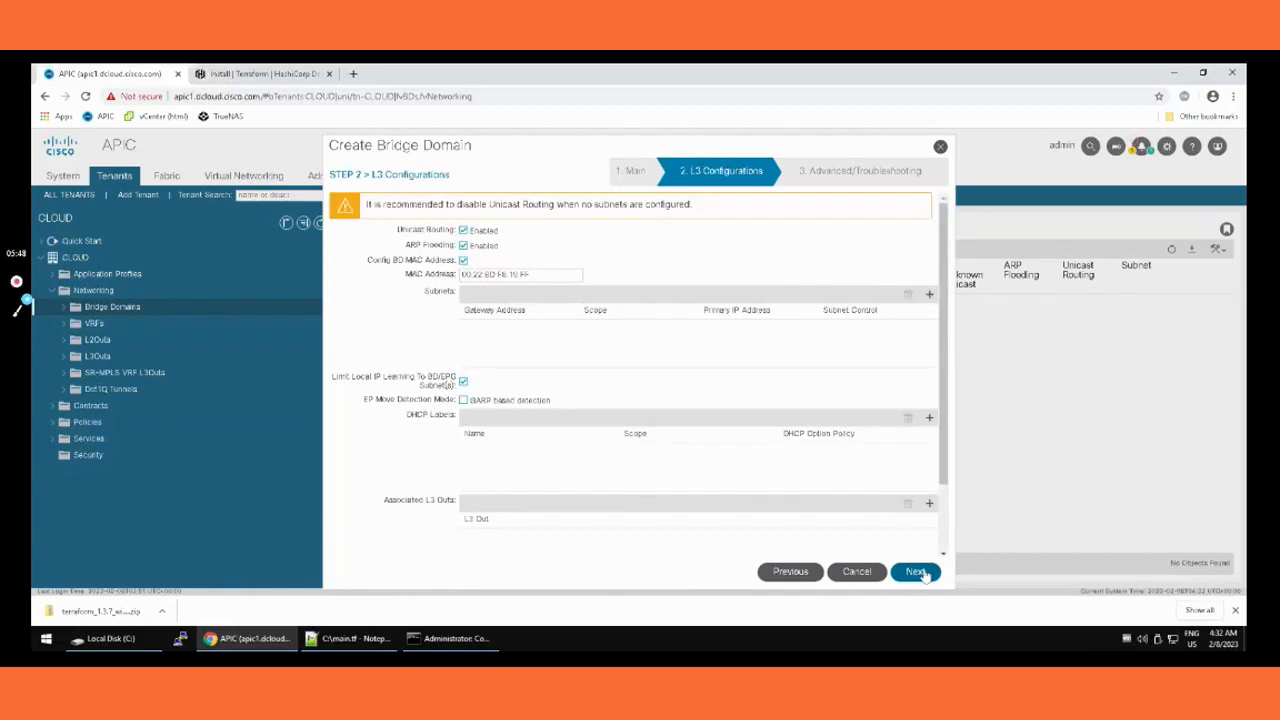
{"action": "left_click", "coordinate": [922, 573]}
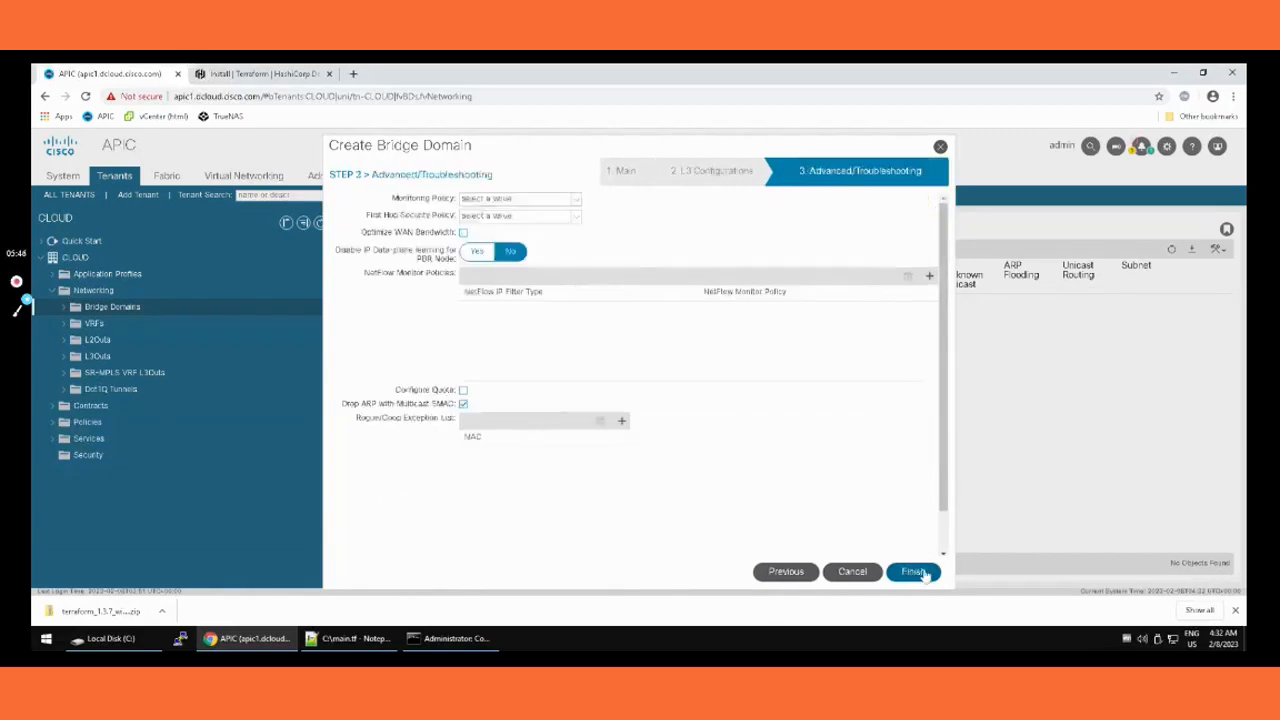
{"action": "left_click", "coordinate": [913, 572]}
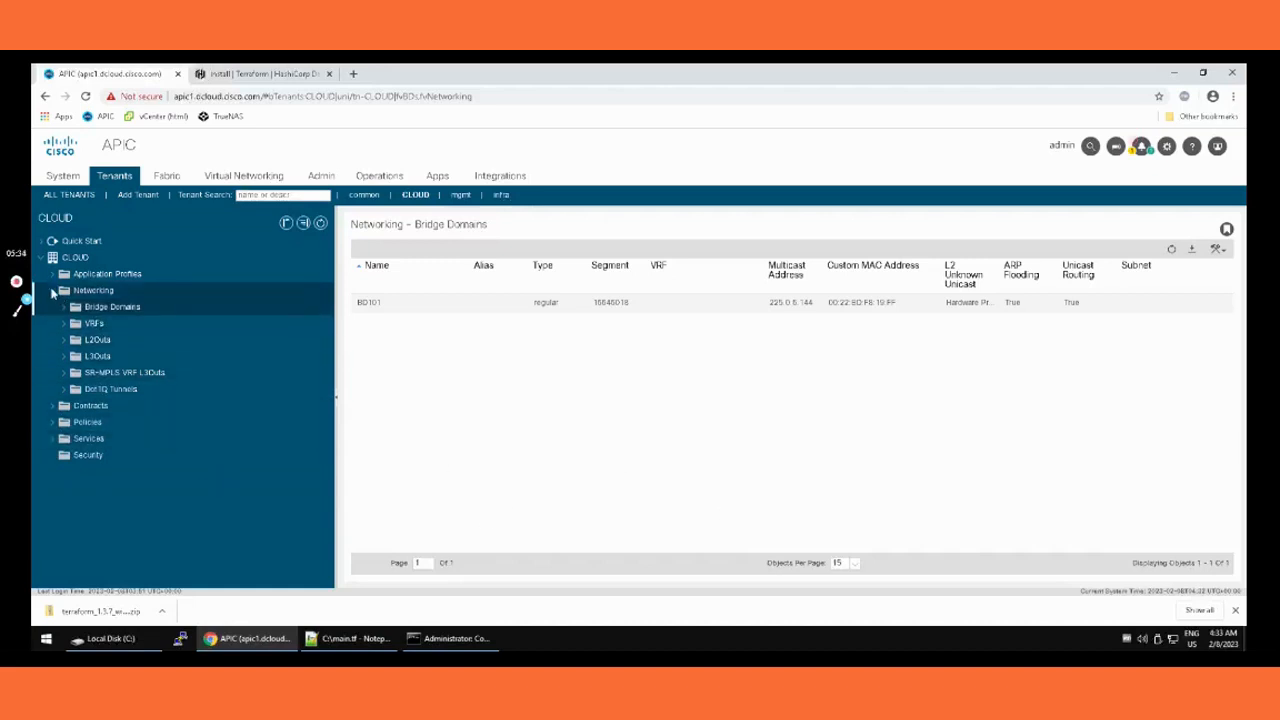
Step: Start a standard contract named ALLOW_ALL in the CLOUD tenant and give it a subject named Allow_all
{"action": "left_click", "coordinate": [51, 407]}
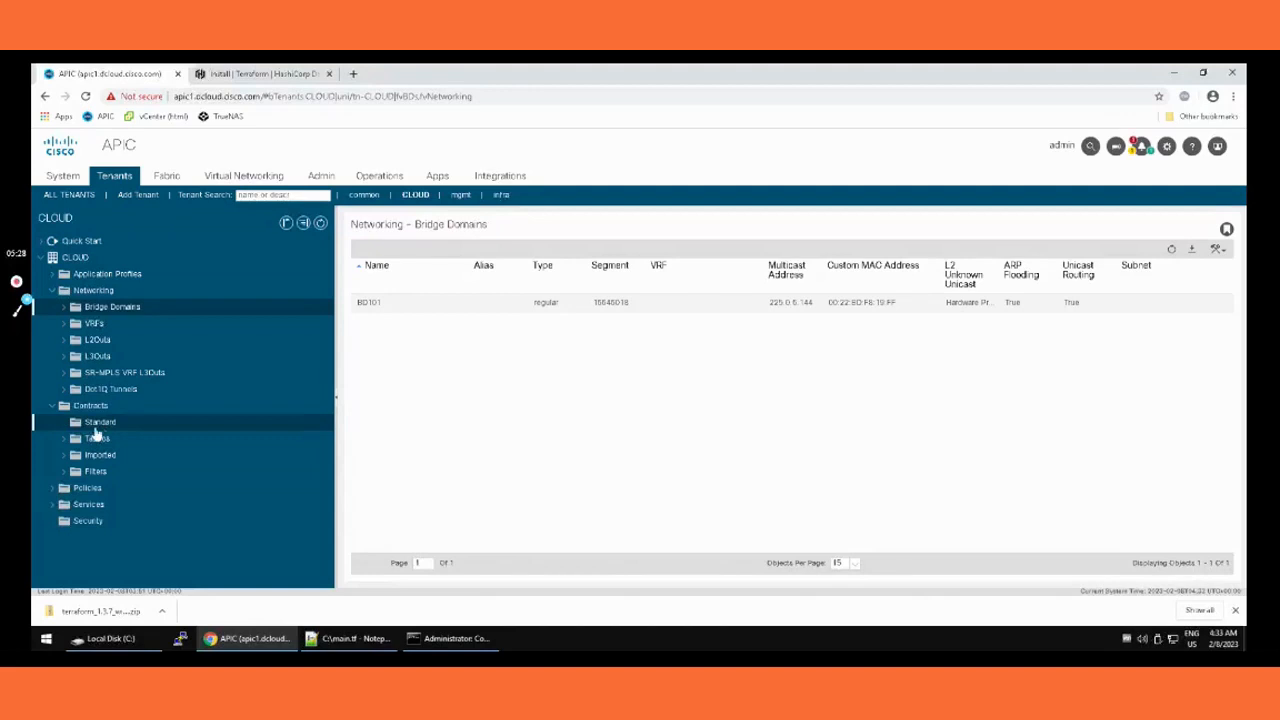
{"action": "right_click", "coordinate": [96, 428]}
{"action": "left_click", "coordinate": [120, 435]}
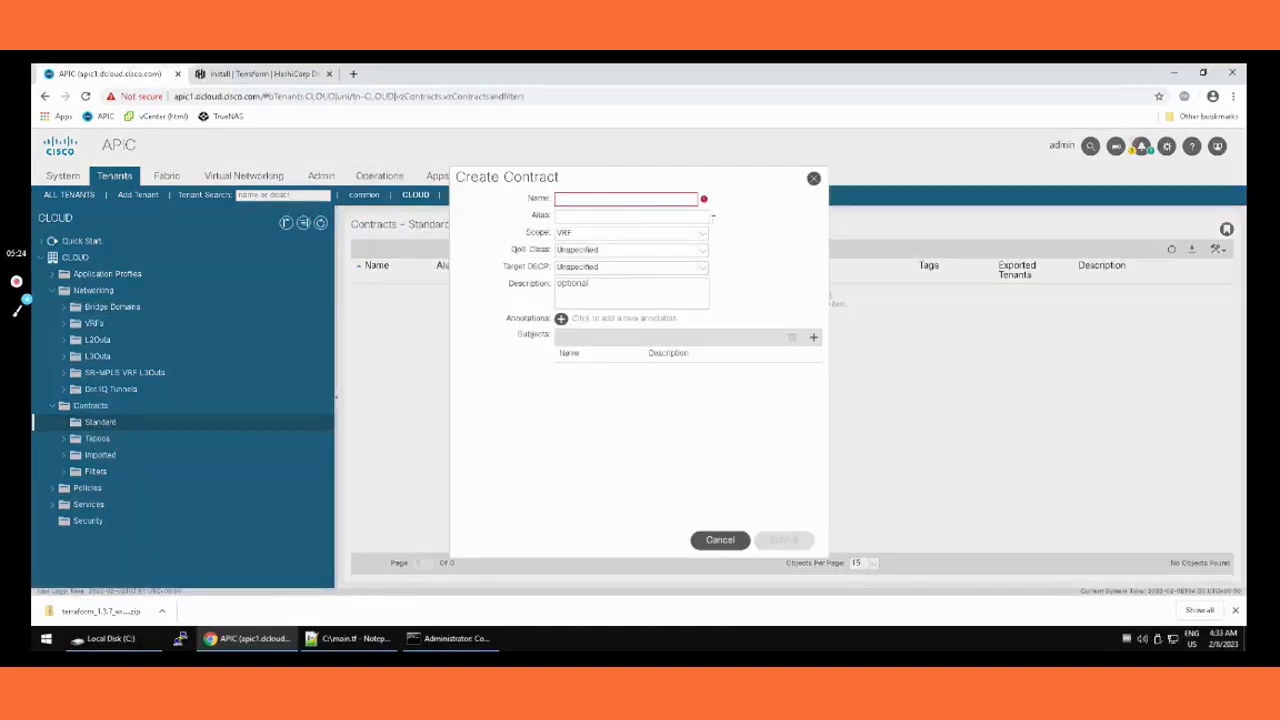
{"action": "type", "text": "ALLO"}
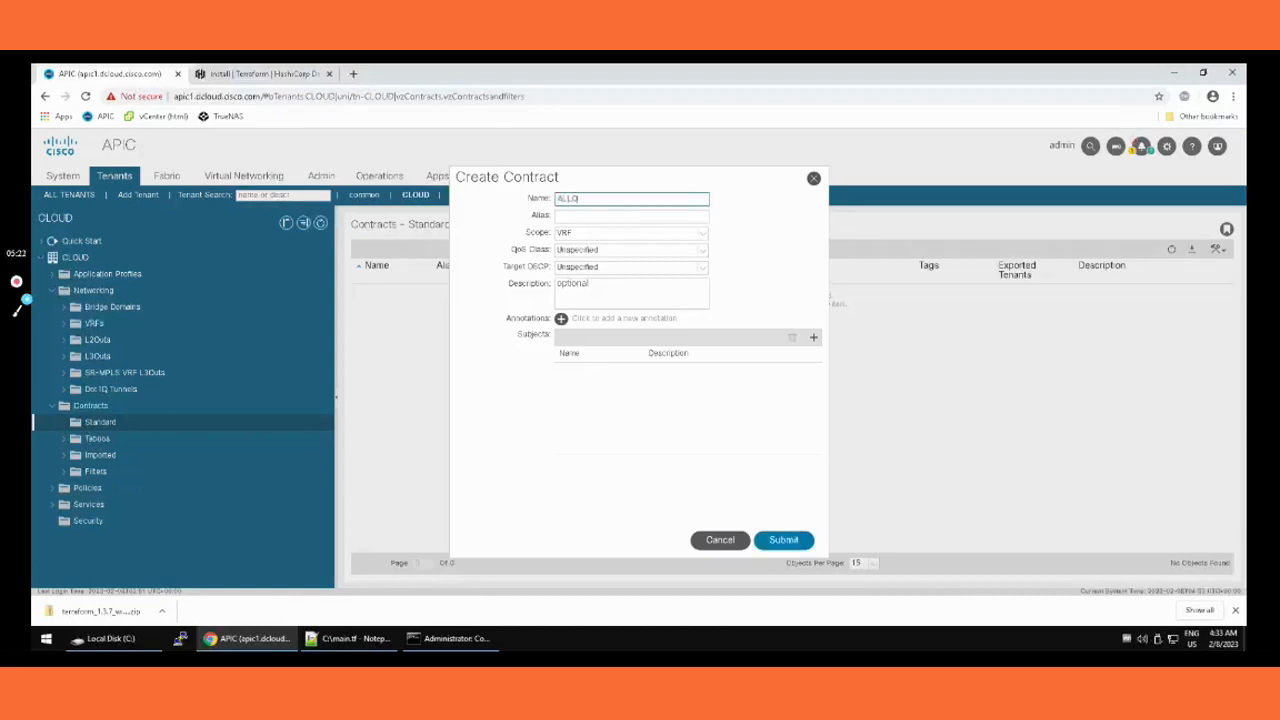
{"action": "type", "text": "W_ALL"}
{"action": "left_click", "coordinate": [815, 339]}
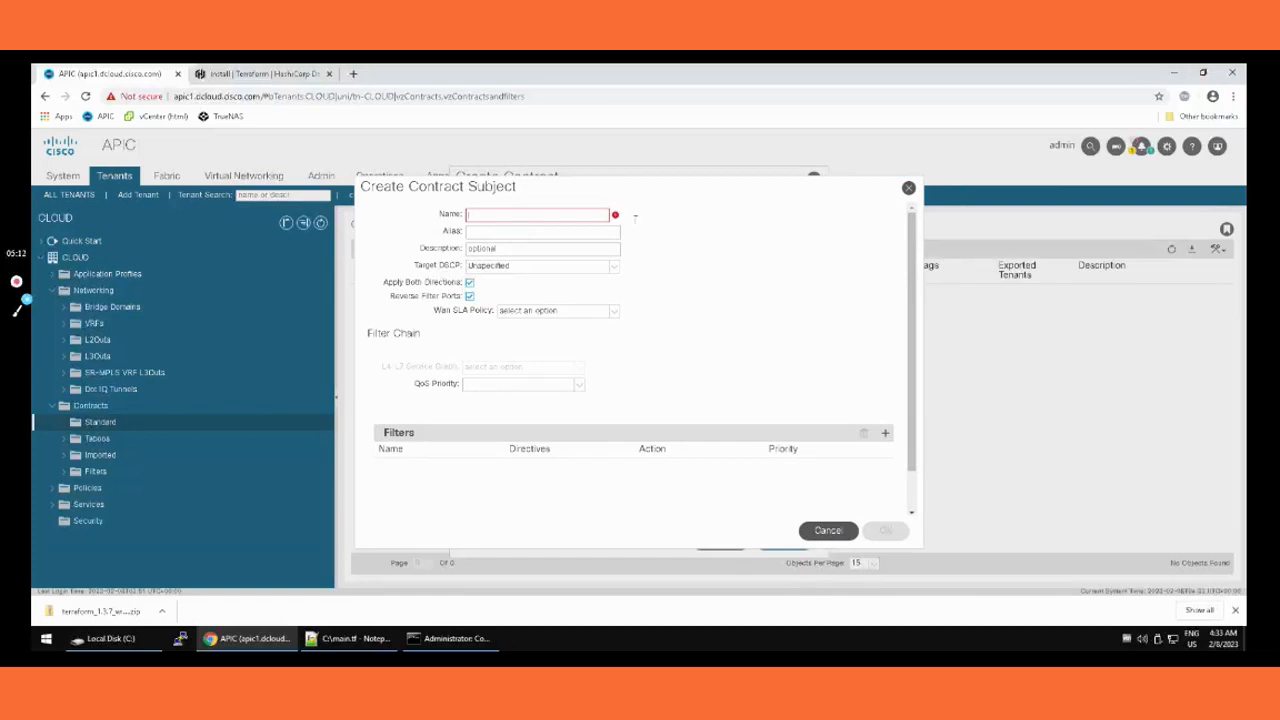
{"action": "type", "text": "AllOW_"}
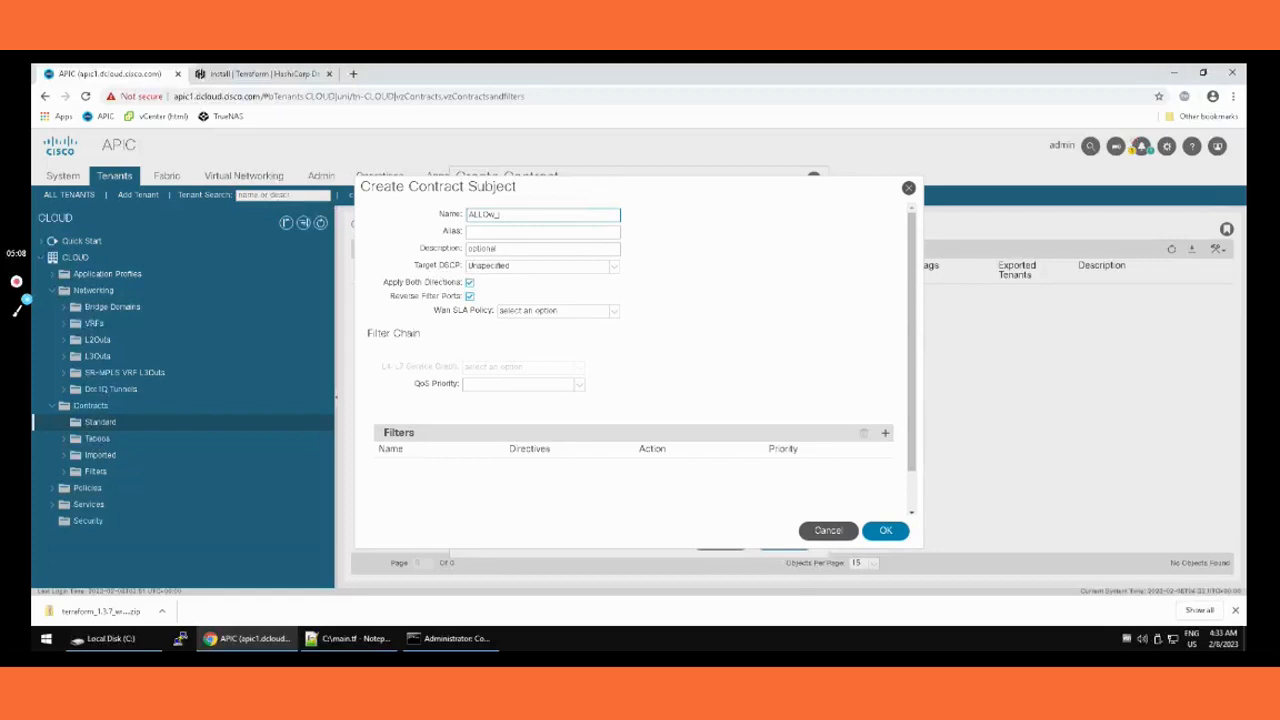
{"action": "type", "text": "Al"}
{"action": "left_click", "coordinate": [885, 433]}
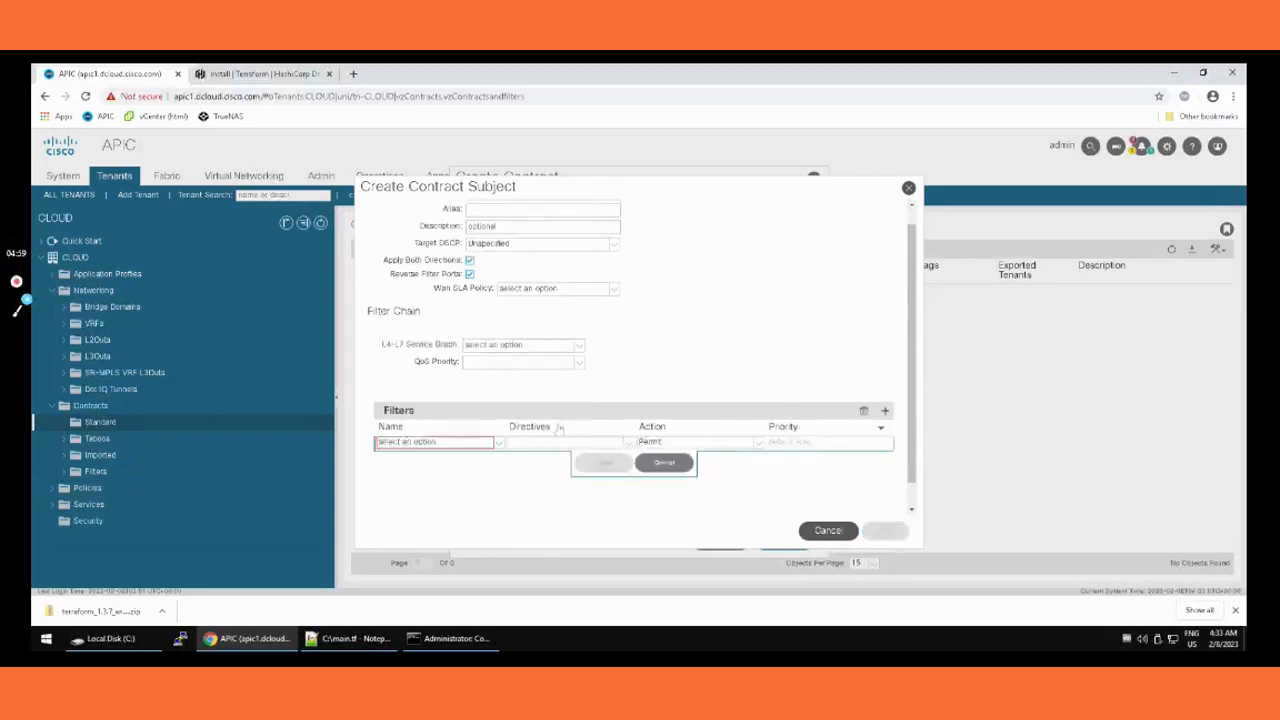
{"action": "left_click", "coordinate": [498, 443]}
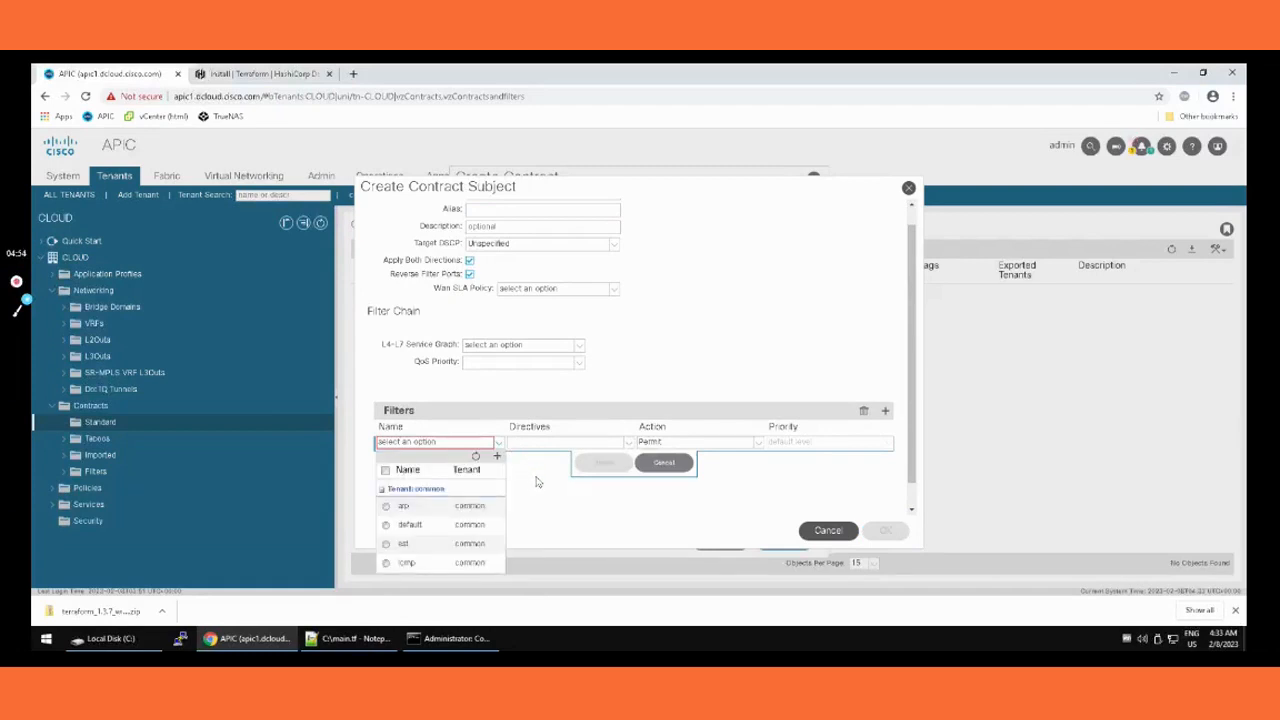
{"action": "left_click", "coordinate": [536, 482]}
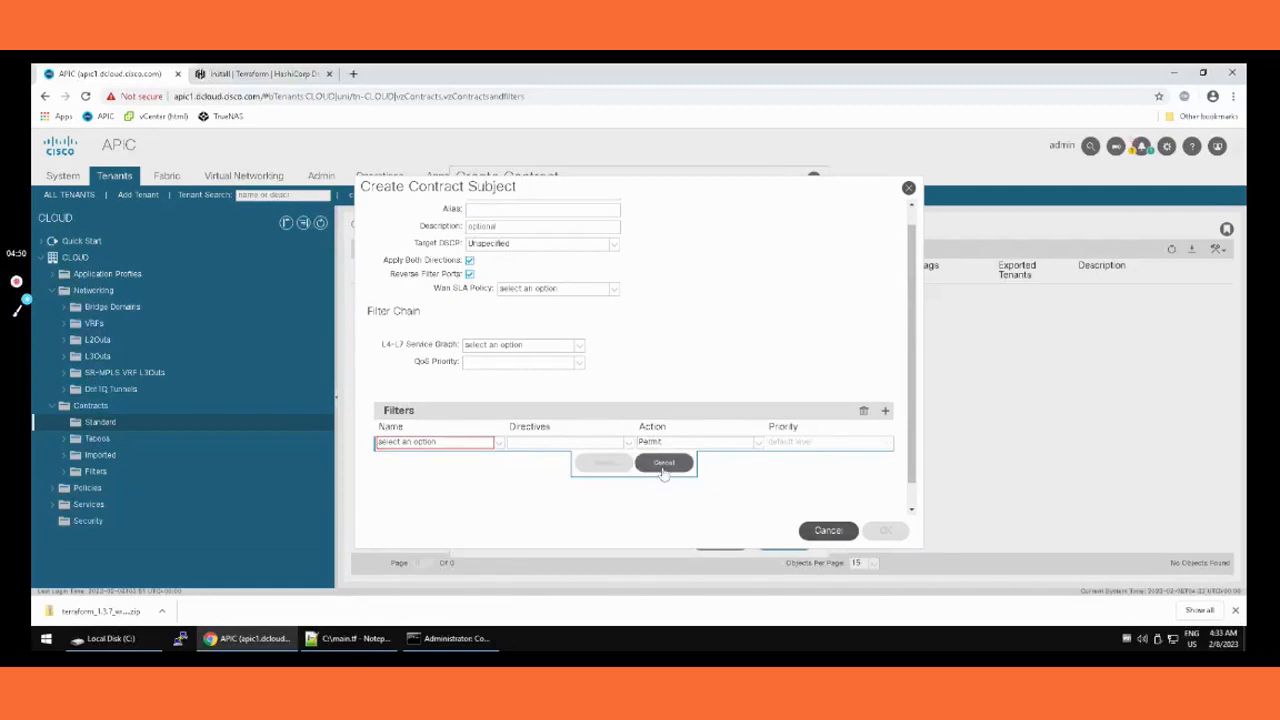
{"action": "left_click", "coordinate": [665, 465]}
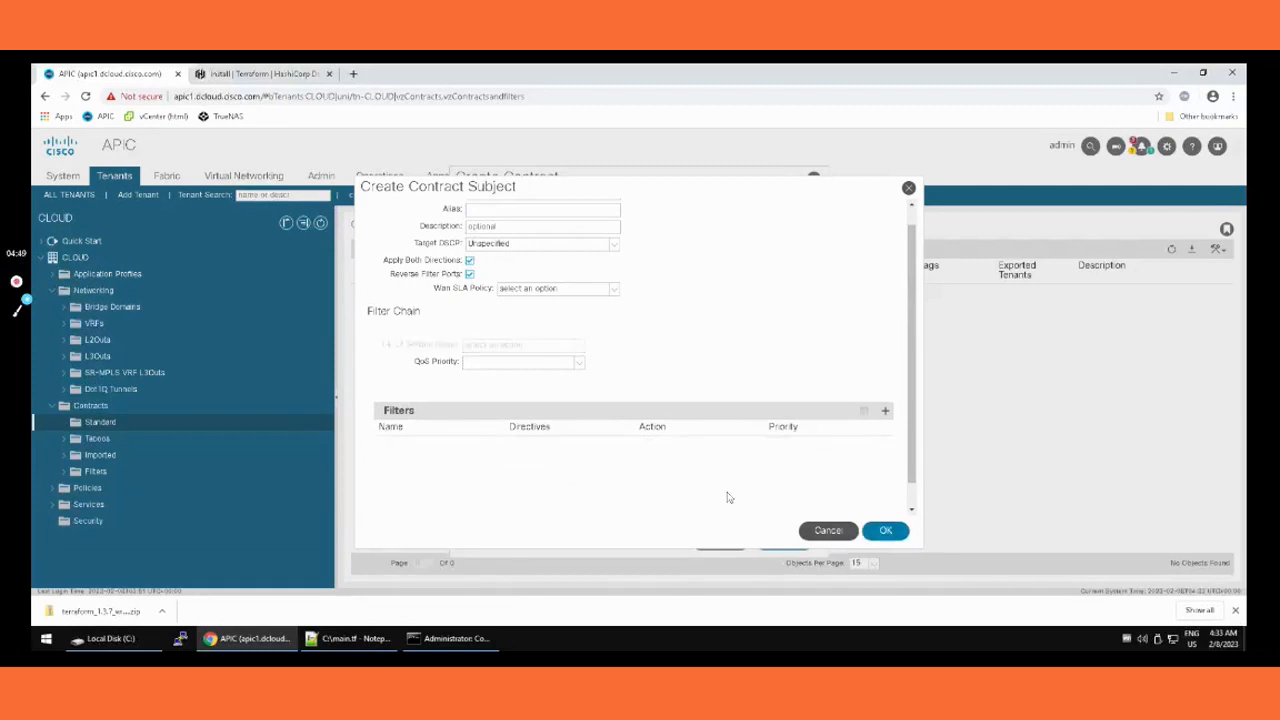
Step: Accept the Allow_all subject without filters and submit the ALLOW_ALL contract
{"action": "left_click", "coordinate": [885, 535]}
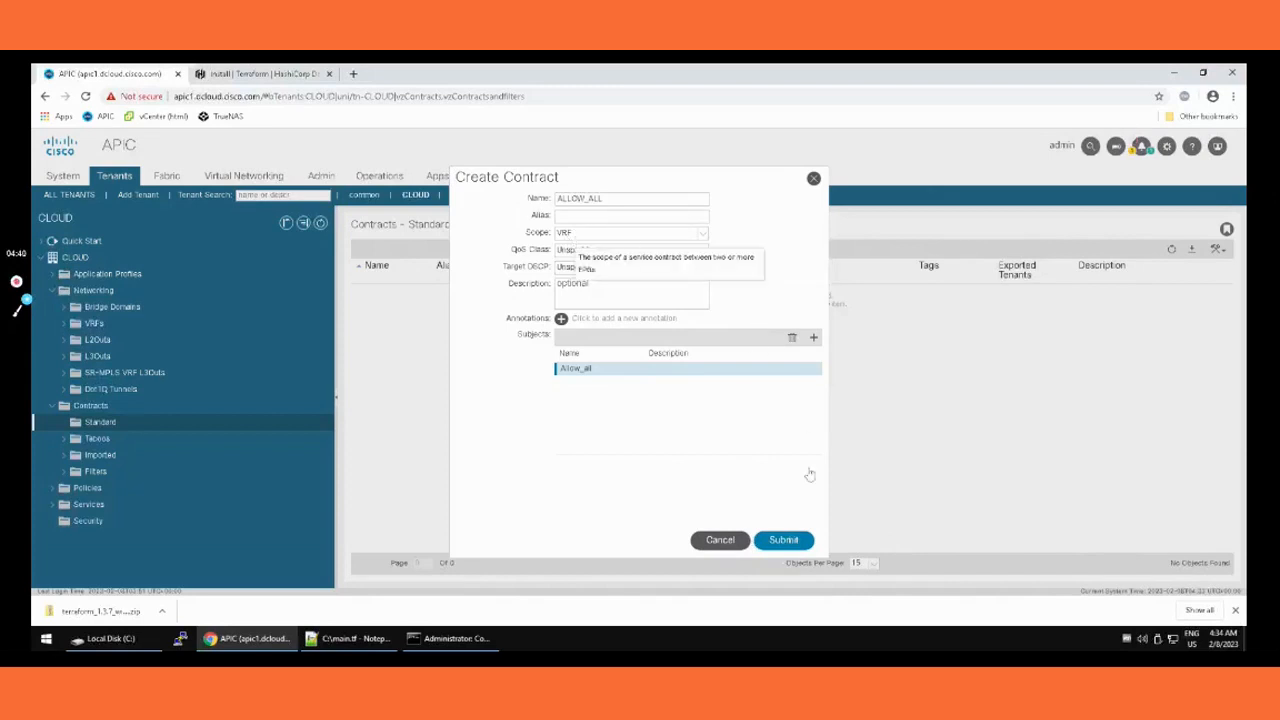
{"action": "left_click", "coordinate": [803, 541]}
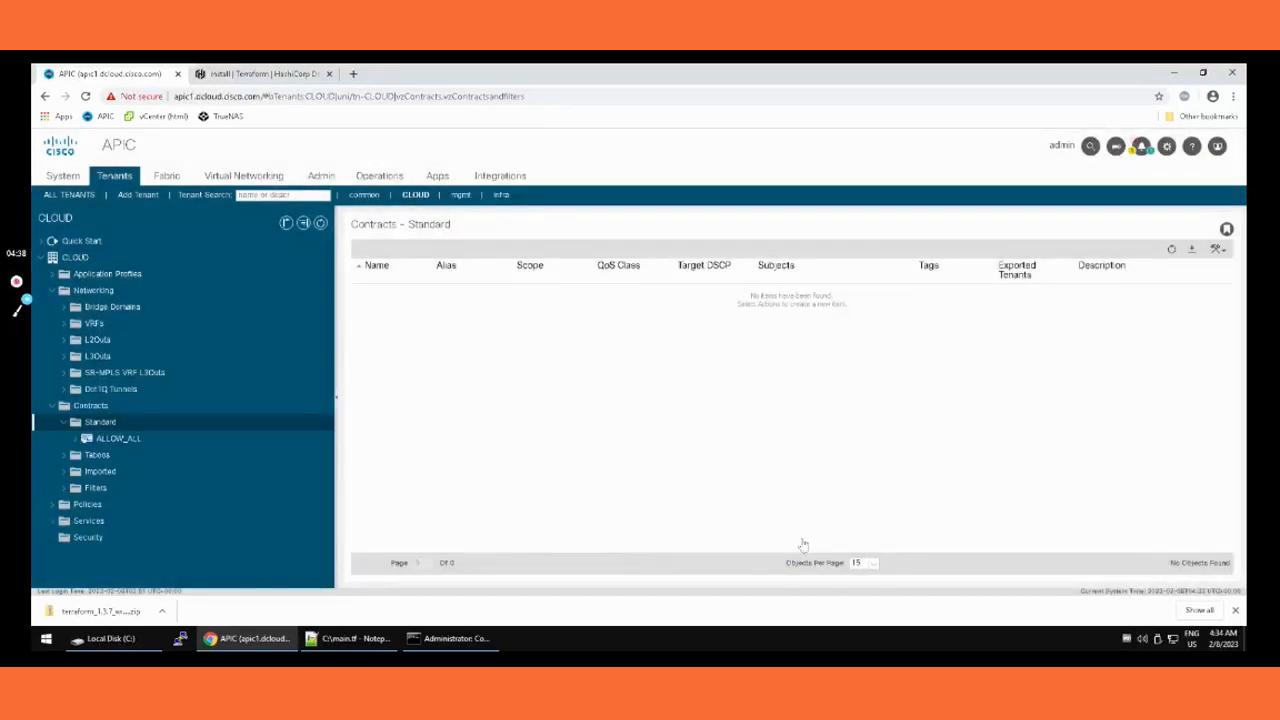
Step: Add the default filter from the common tenant to the Allow_all subject of the ALLOW_ALL contract, with the Permit action
{"action": "left_click", "coordinate": [75, 439]}
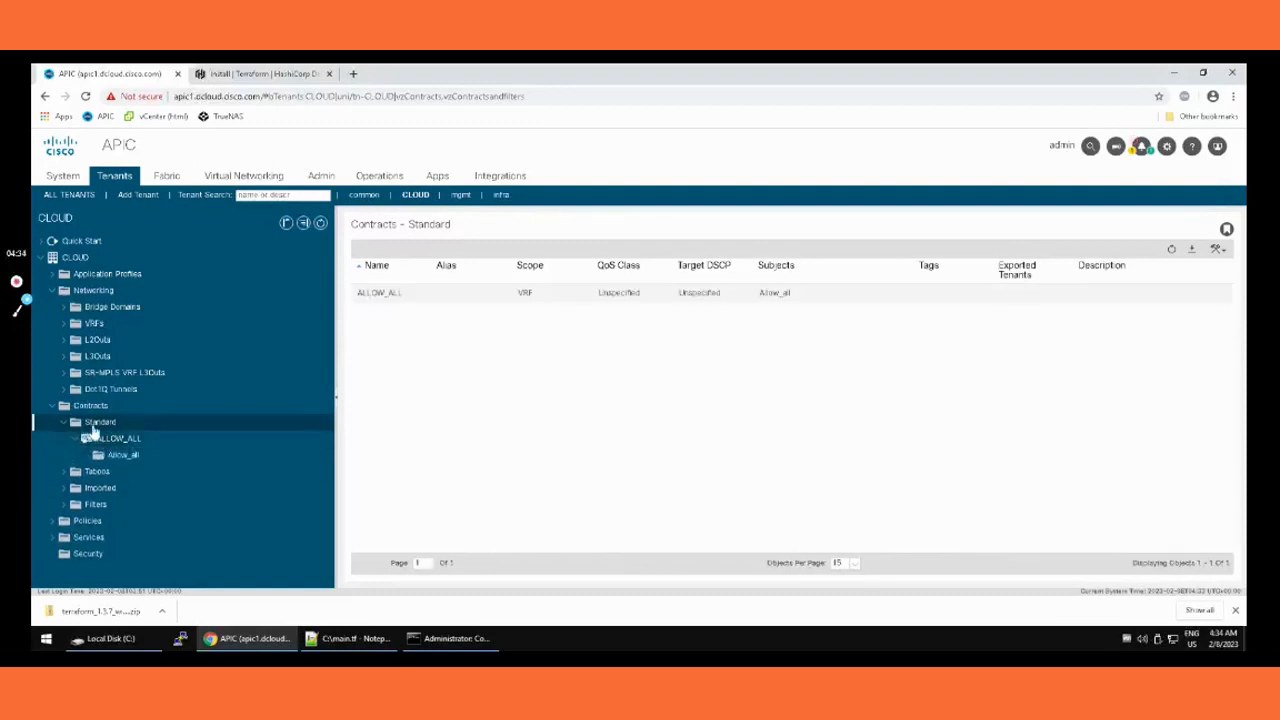
{"action": "left_click", "coordinate": [127, 456]}
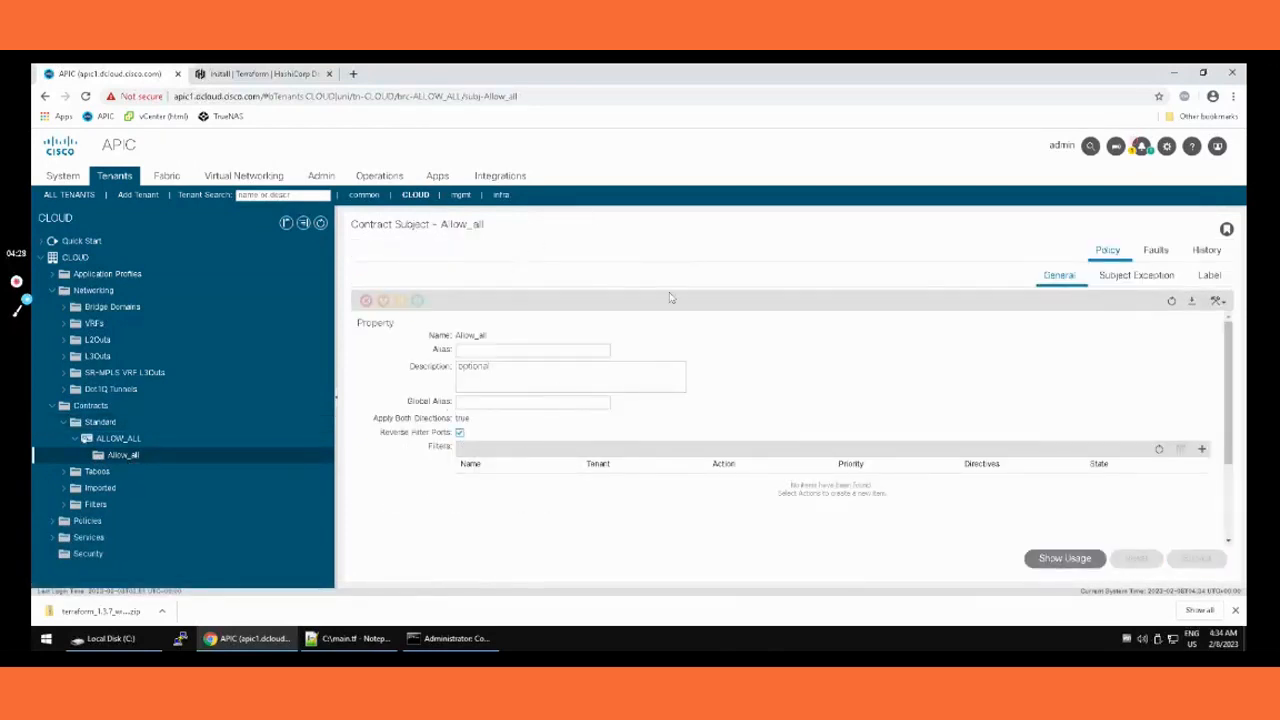
{"action": "left_click", "coordinate": [1202, 451]}
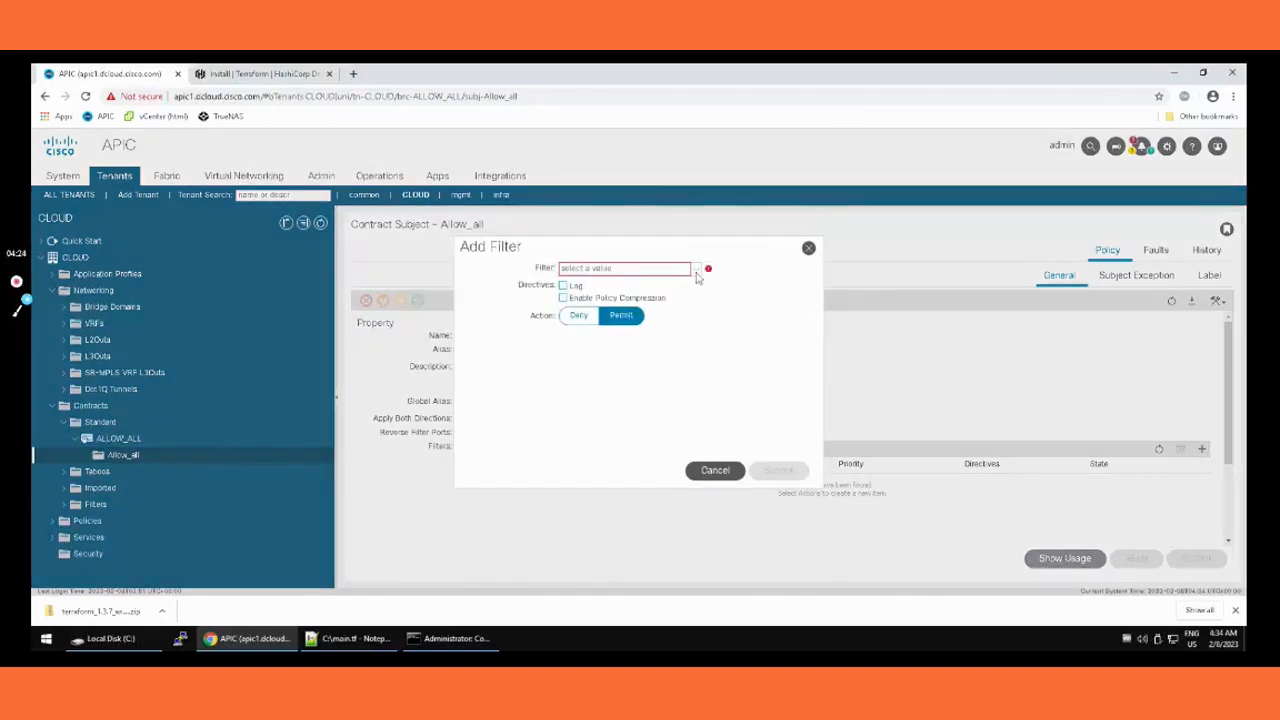
{"action": "left_click", "coordinate": [698, 274]}
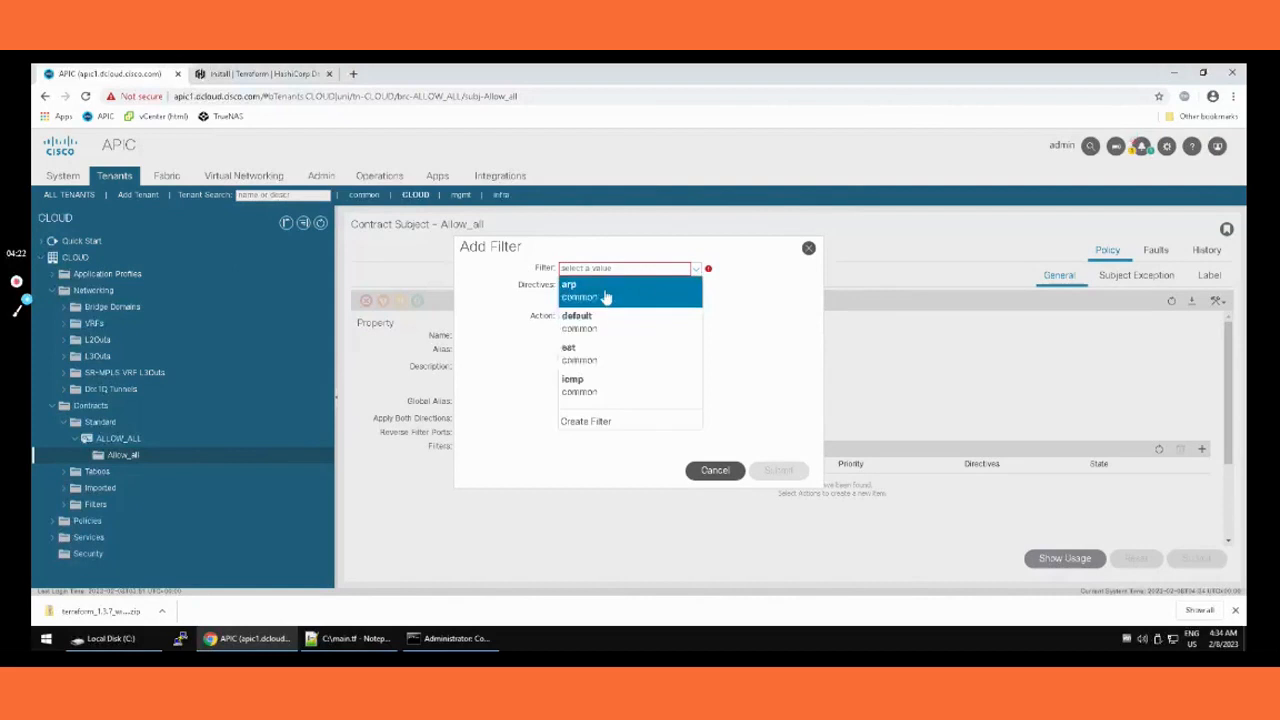
{"action": "left_click", "coordinate": [590, 322]}
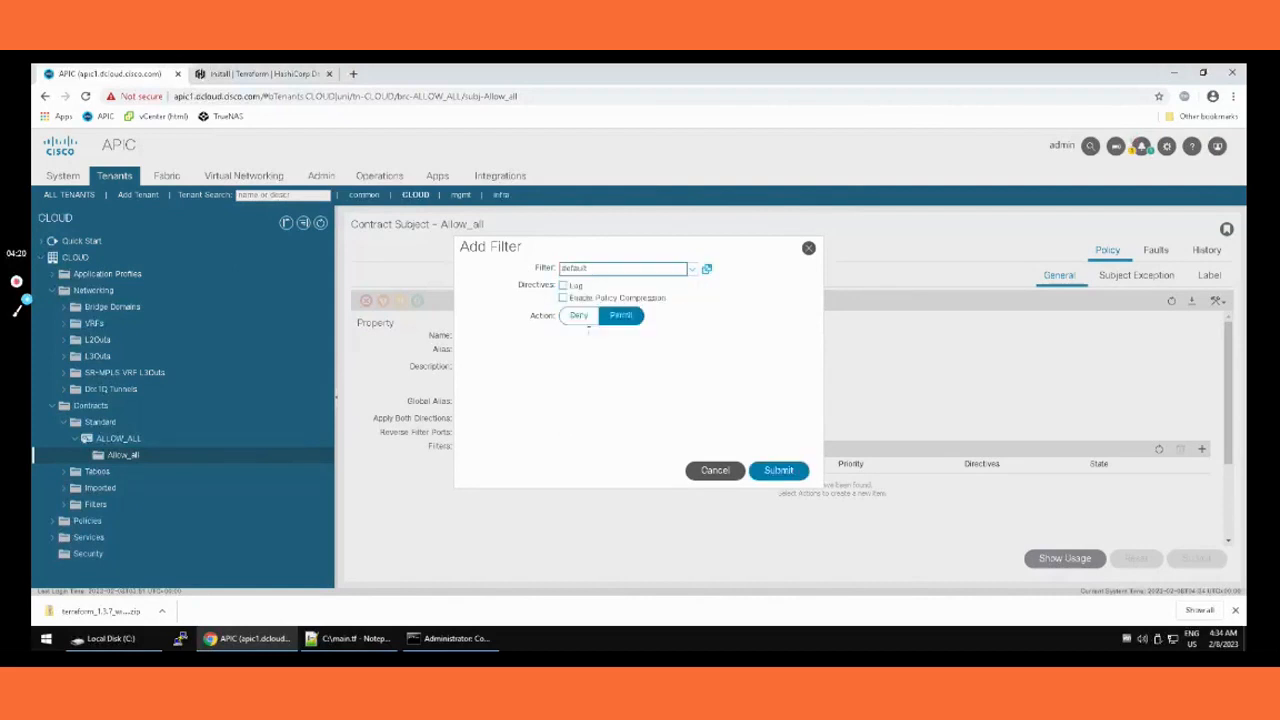
{"action": "left_click", "coordinate": [777, 476]}
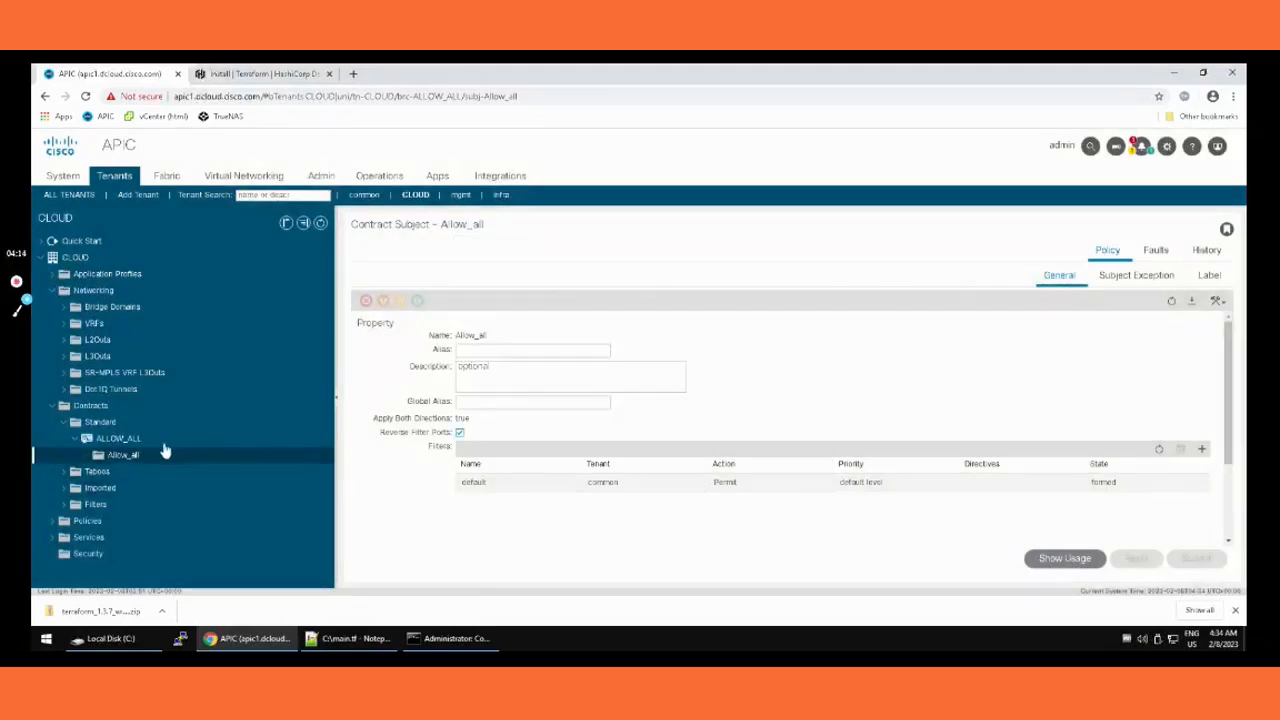
Step: Create a VRF named BLUE in the CLOUD tenant without creating a bridge domain along with it
{"action": "left_click", "coordinate": [96, 327]}
{"action": "right_click", "coordinate": [97, 326]}
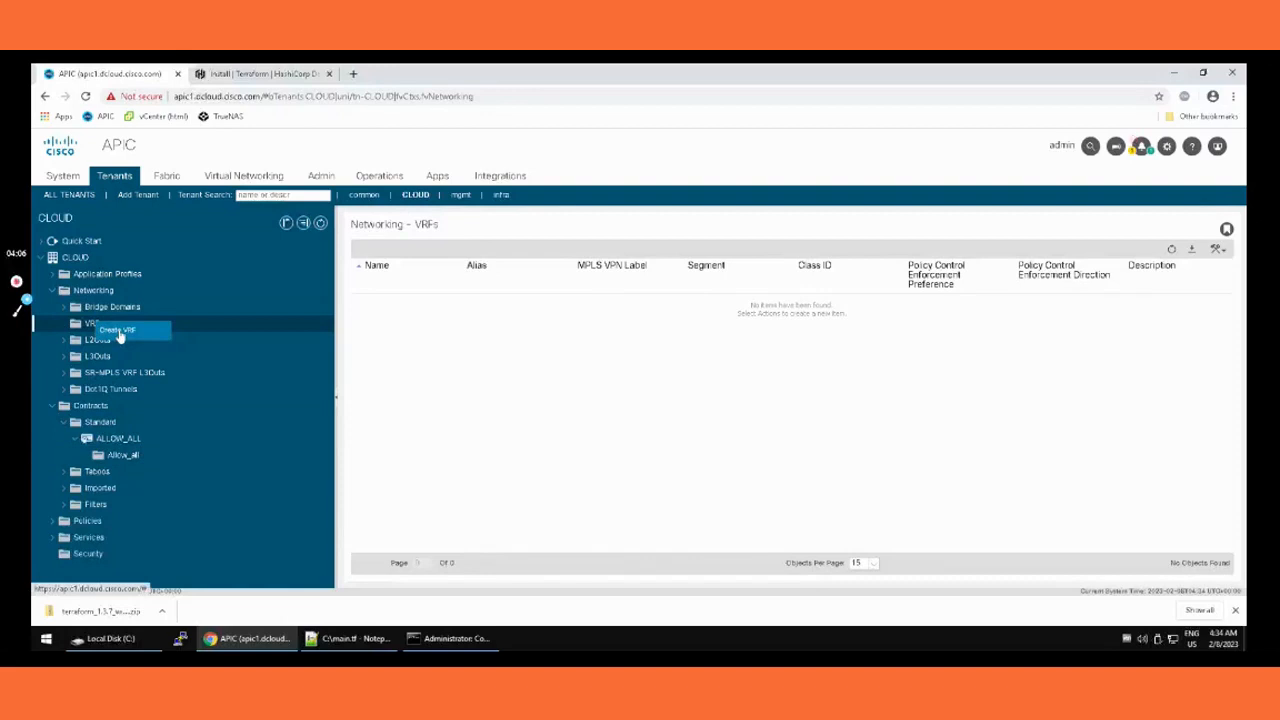
{"action": "left_click", "coordinate": [118, 331]}
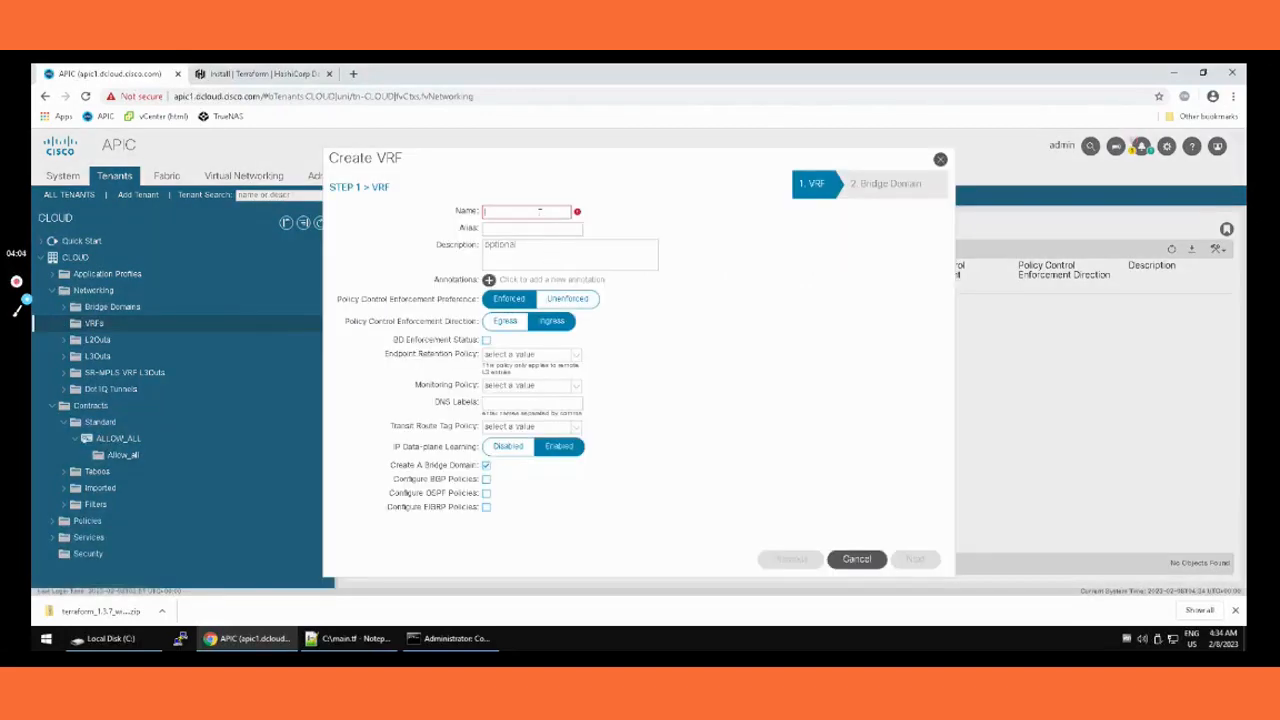
{"action": "type", "text": "BU"}
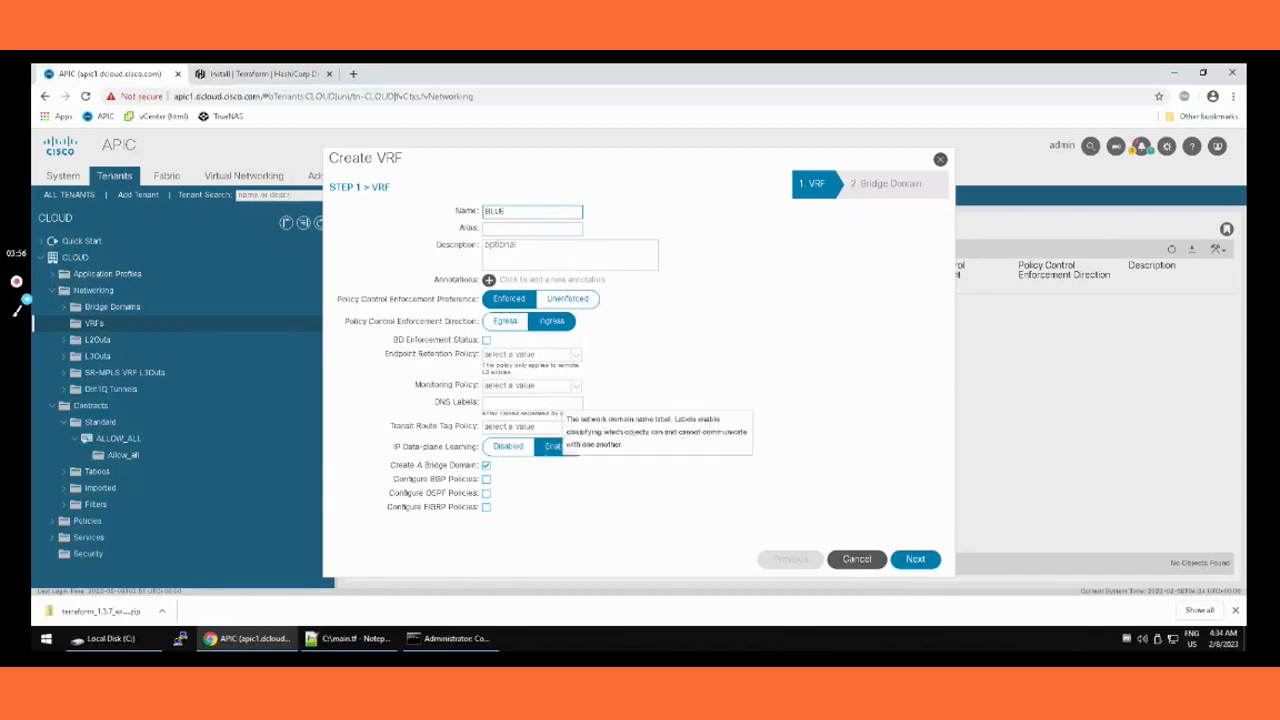
{"action": "left_click", "coordinate": [487, 466]}
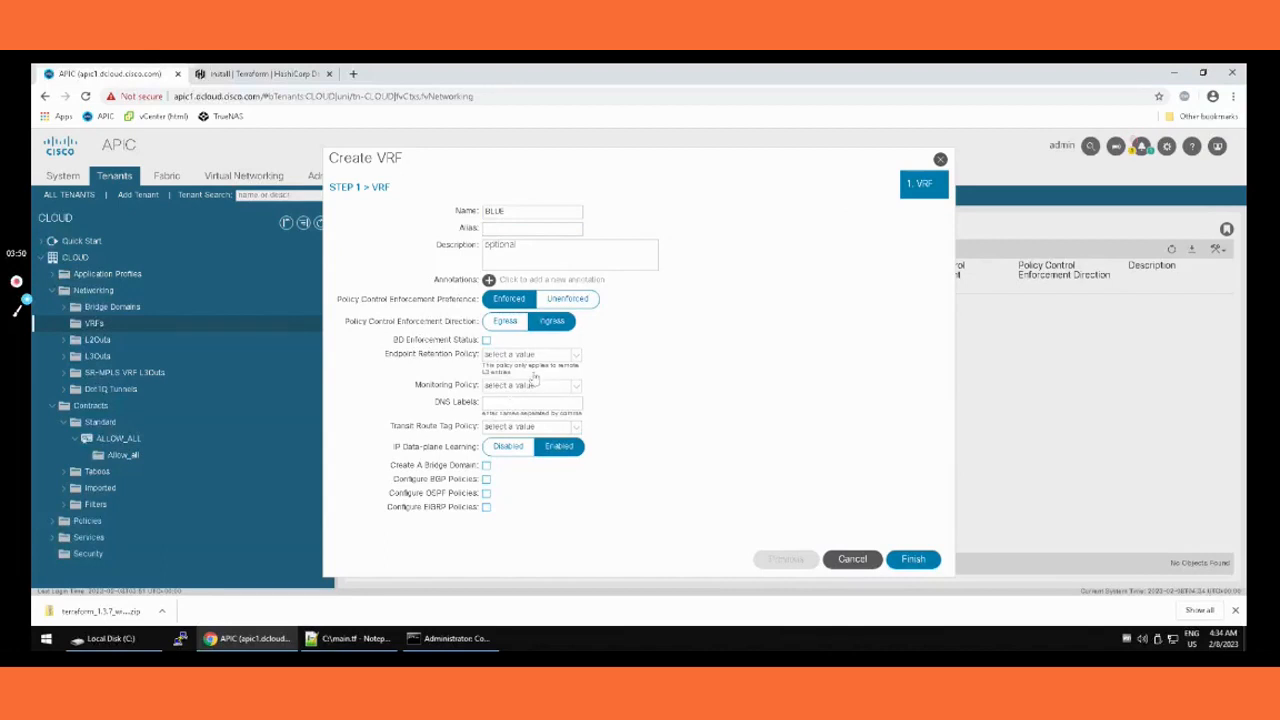
{"action": "left_click", "coordinate": [912, 559]}
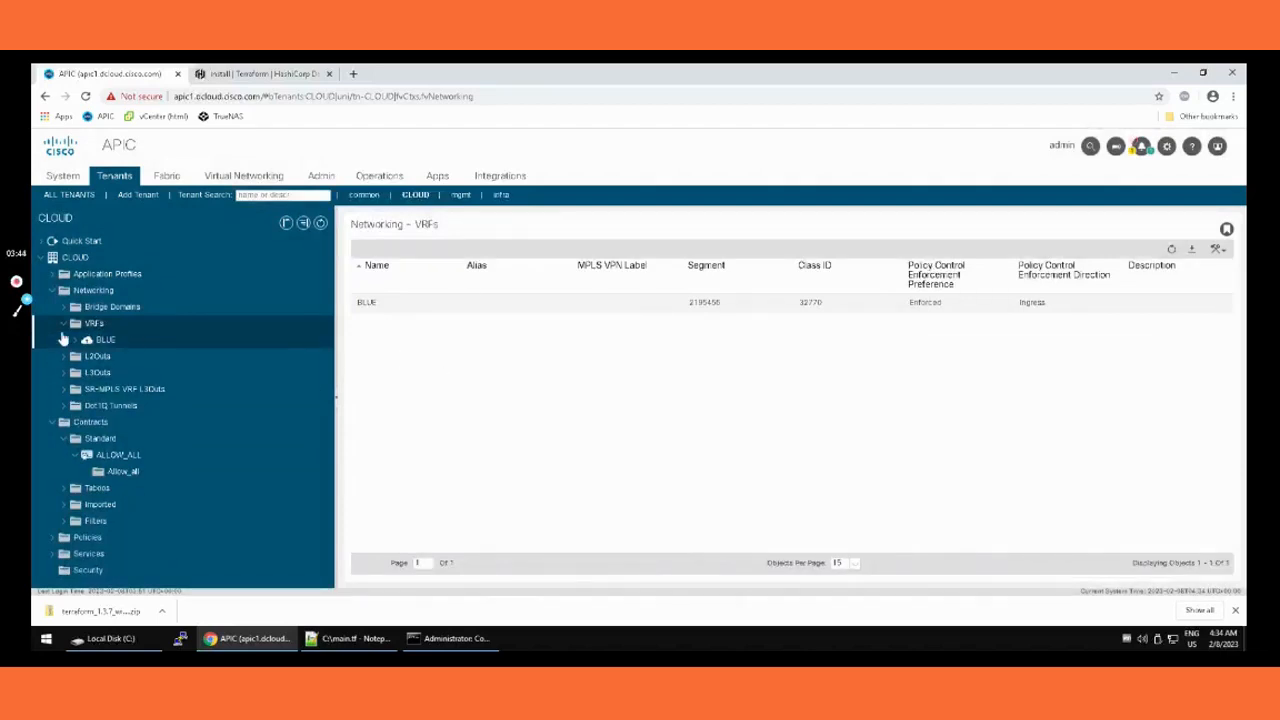
Step: Add ALLOW_ALL from the CLOUD tenant as both a provided and a consumed contract on the EPG/ESG collection of VRF BLUE
{"action": "left_click", "coordinate": [76, 344]}
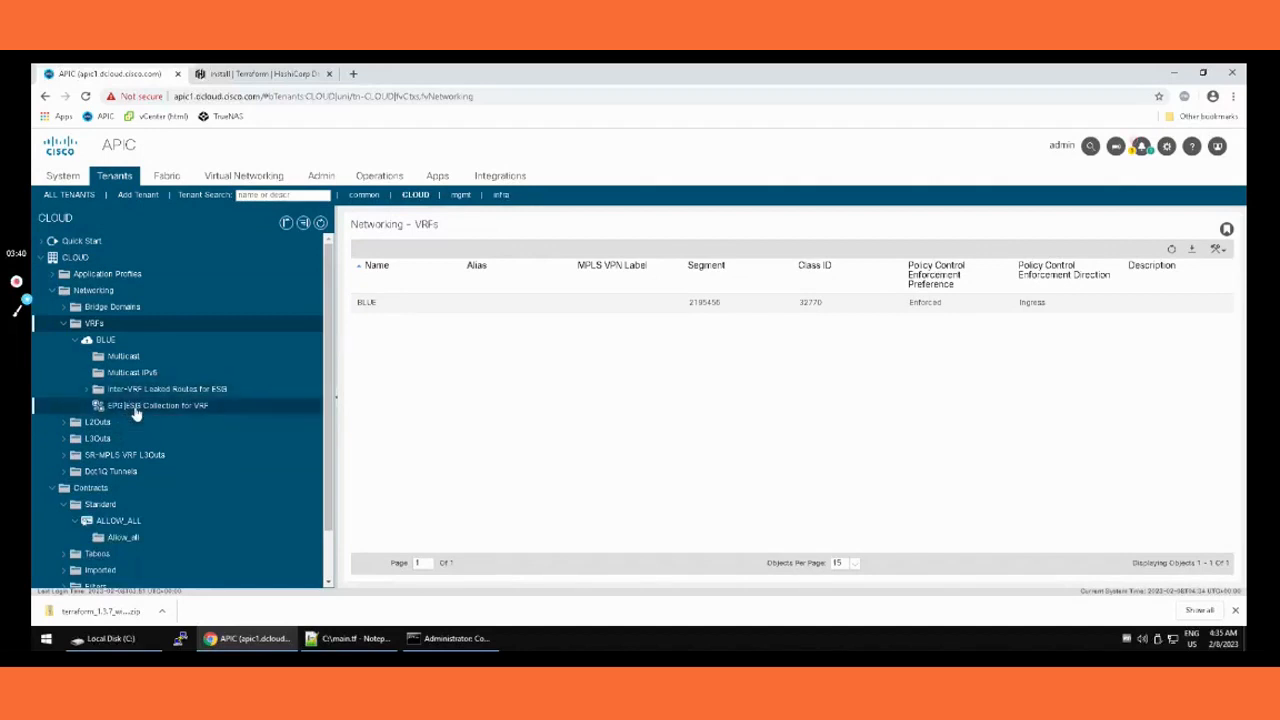
{"action": "left_click", "coordinate": [140, 408]}
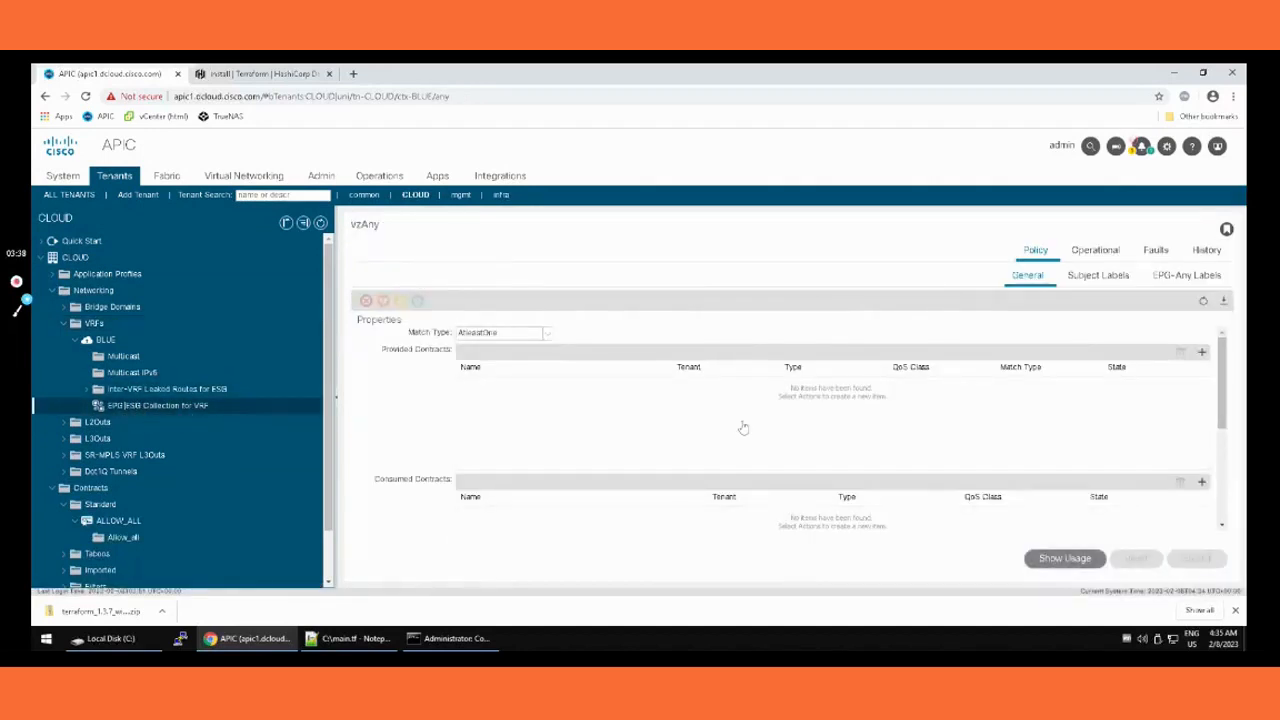
{"action": "left_click", "coordinate": [1202, 352]}
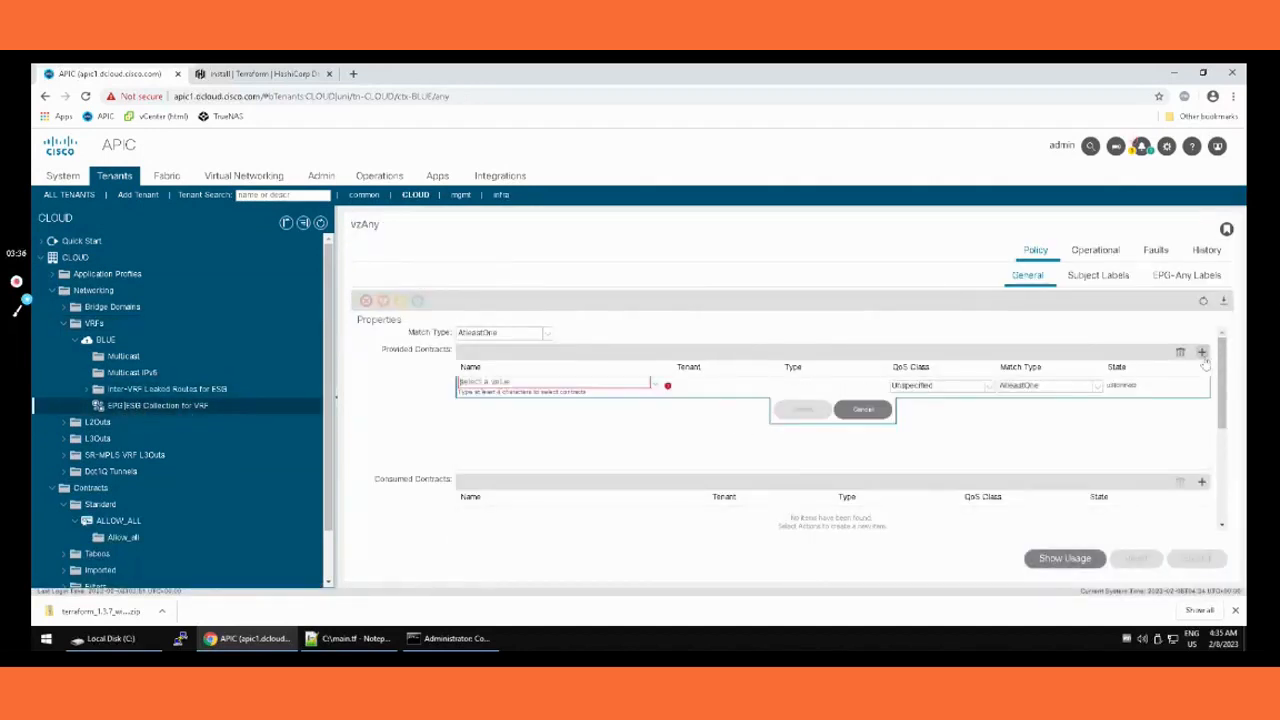
{"action": "left_click", "coordinate": [656, 386]}
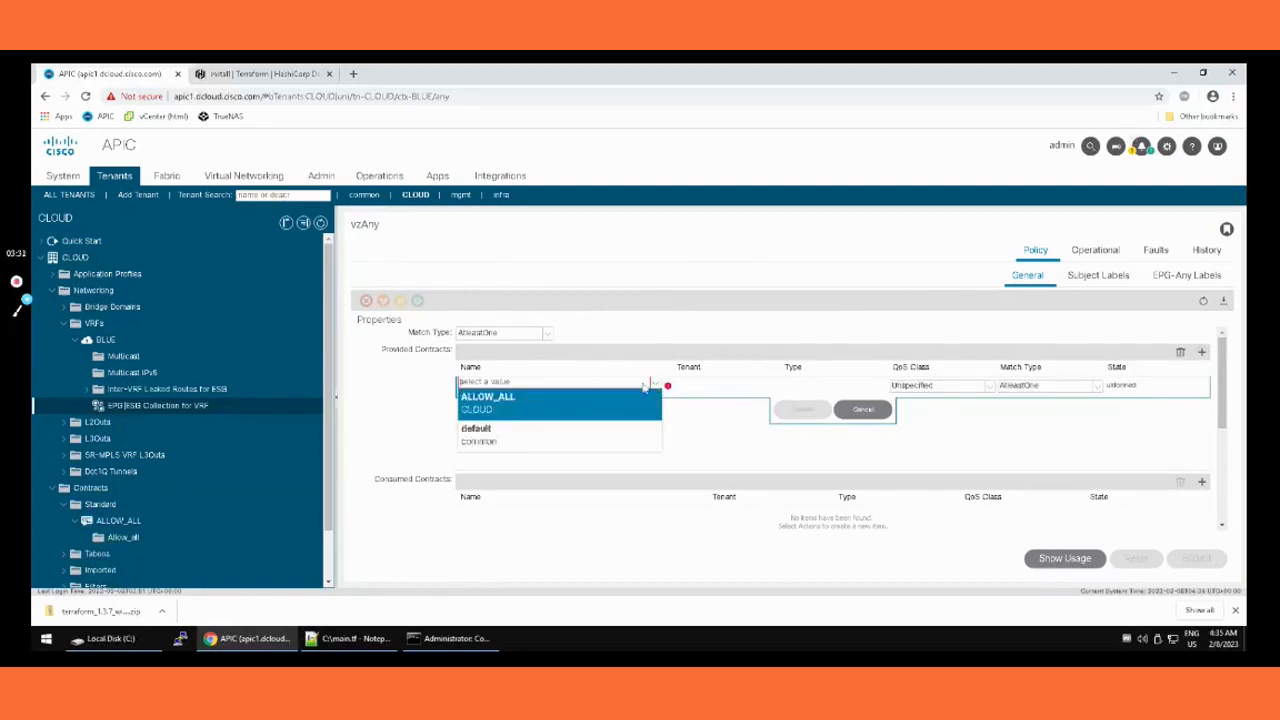
{"action": "left_click", "coordinate": [563, 408]}
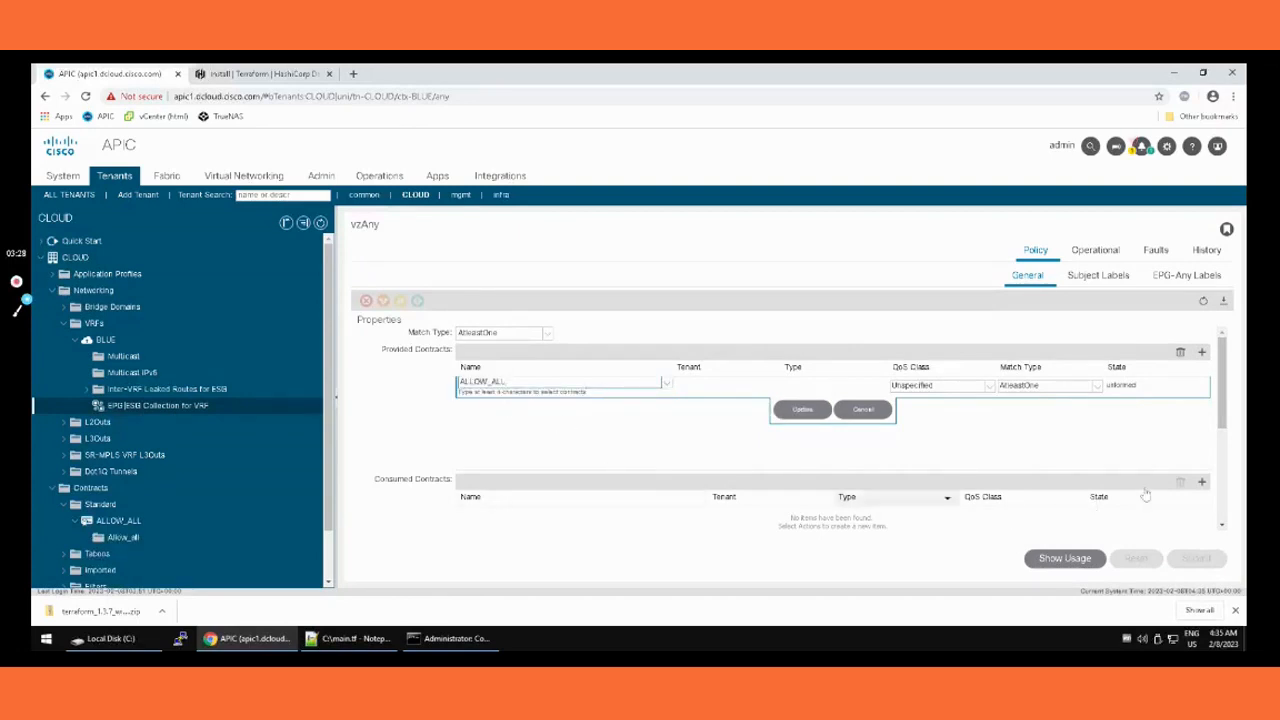
{"action": "left_click", "coordinate": [1202, 482]}
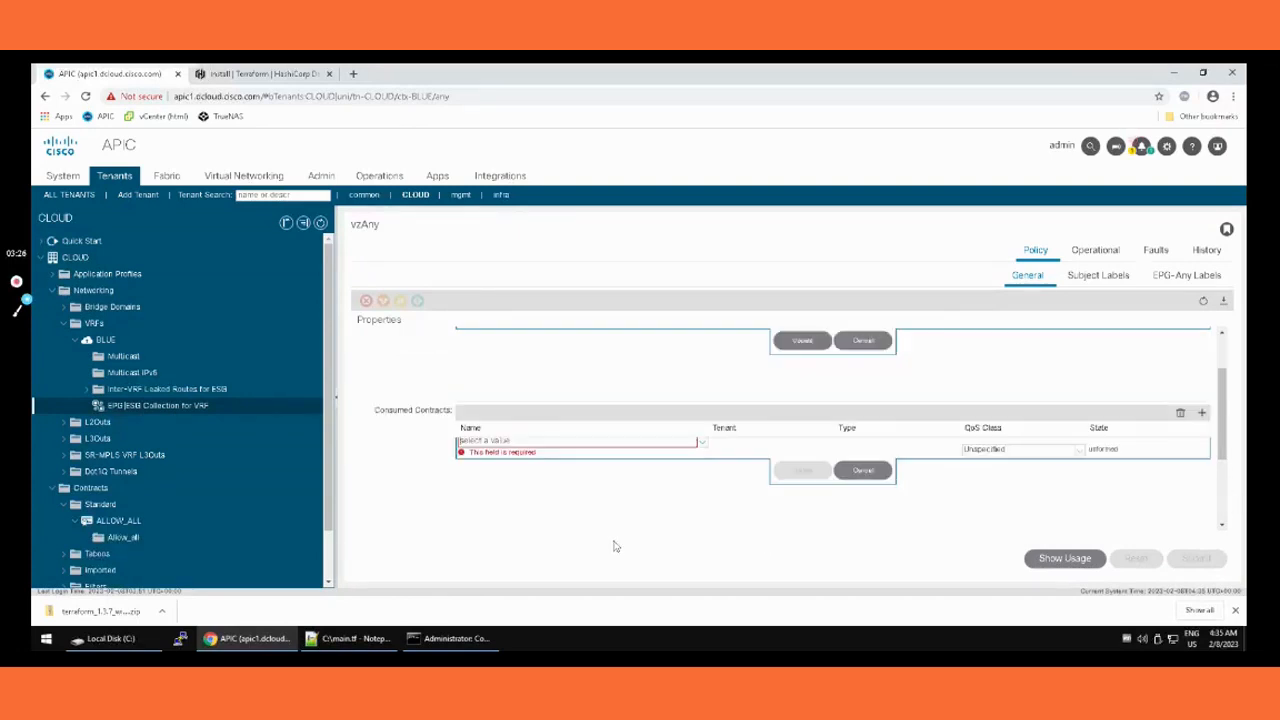
{"action": "left_click", "coordinate": [703, 447]}
{"action": "left_click", "coordinate": [512, 468]}
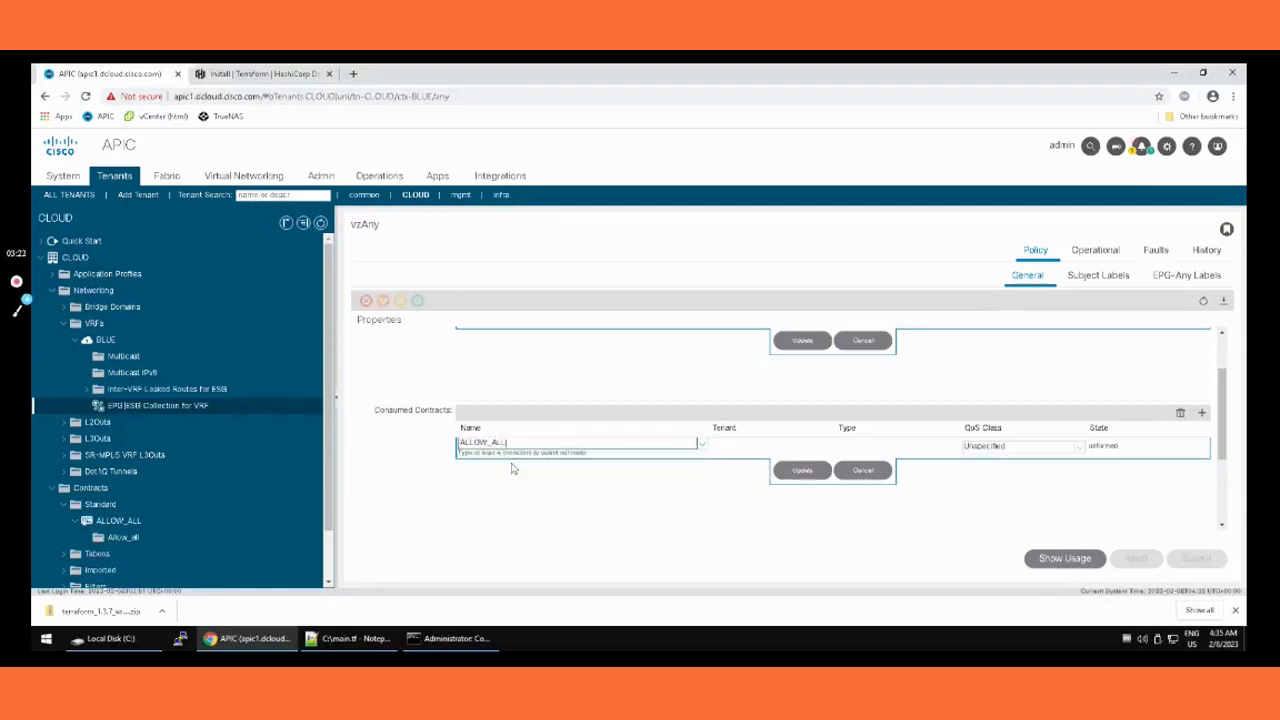
{"action": "left_click", "coordinate": [802, 341]}
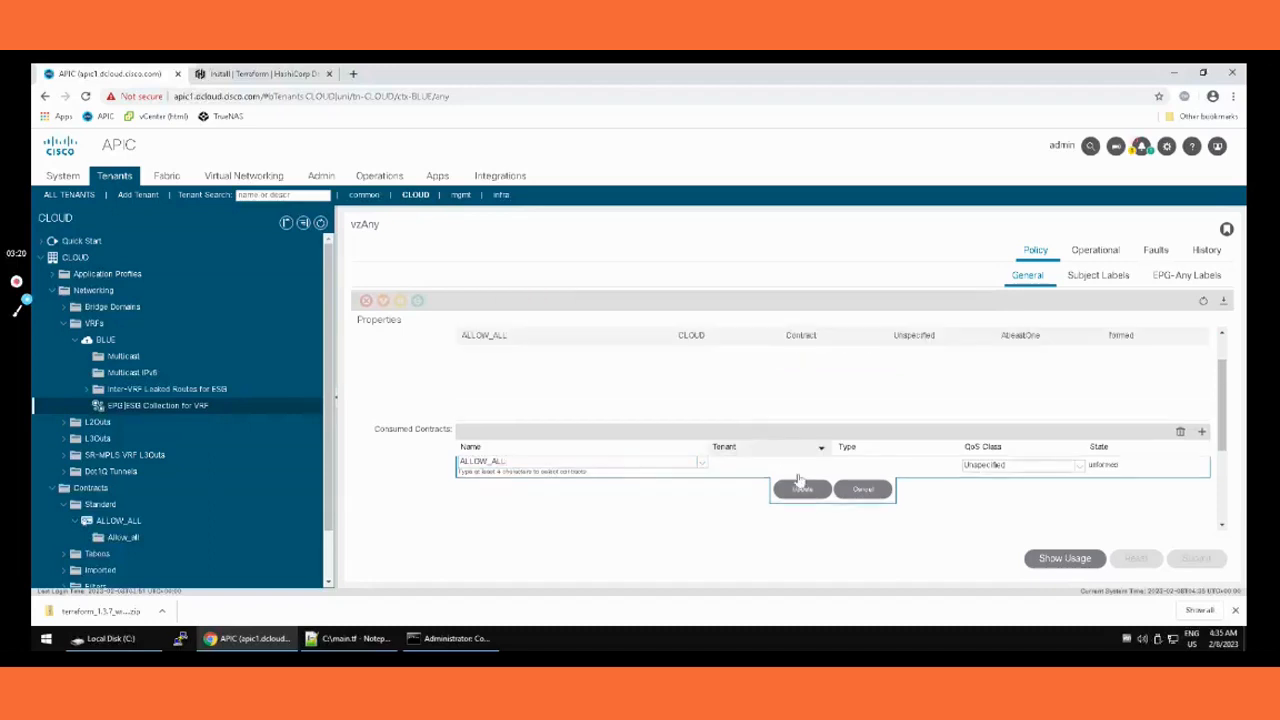
{"action": "left_click", "coordinate": [791, 494]}
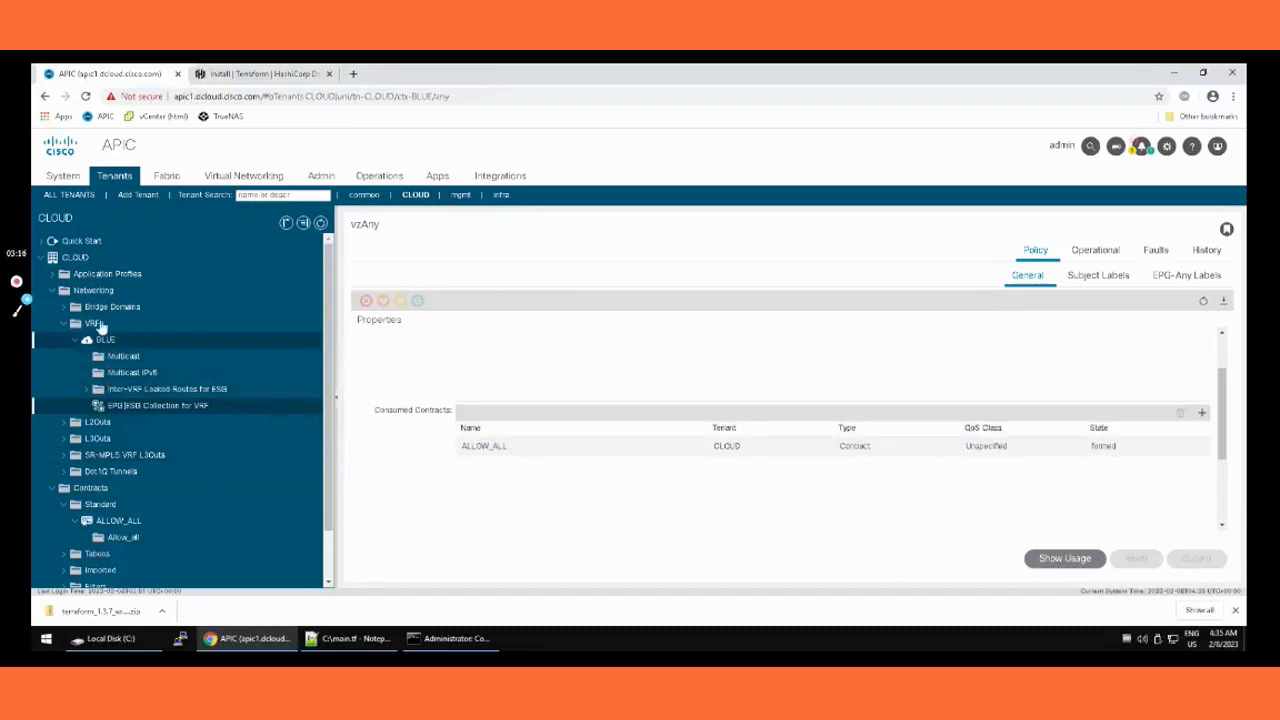
Step: Assign VRF BLUE from the CLOUD tenant to bridge domain BD101 and submit the policy changes
{"action": "left_click", "coordinate": [63, 306]}
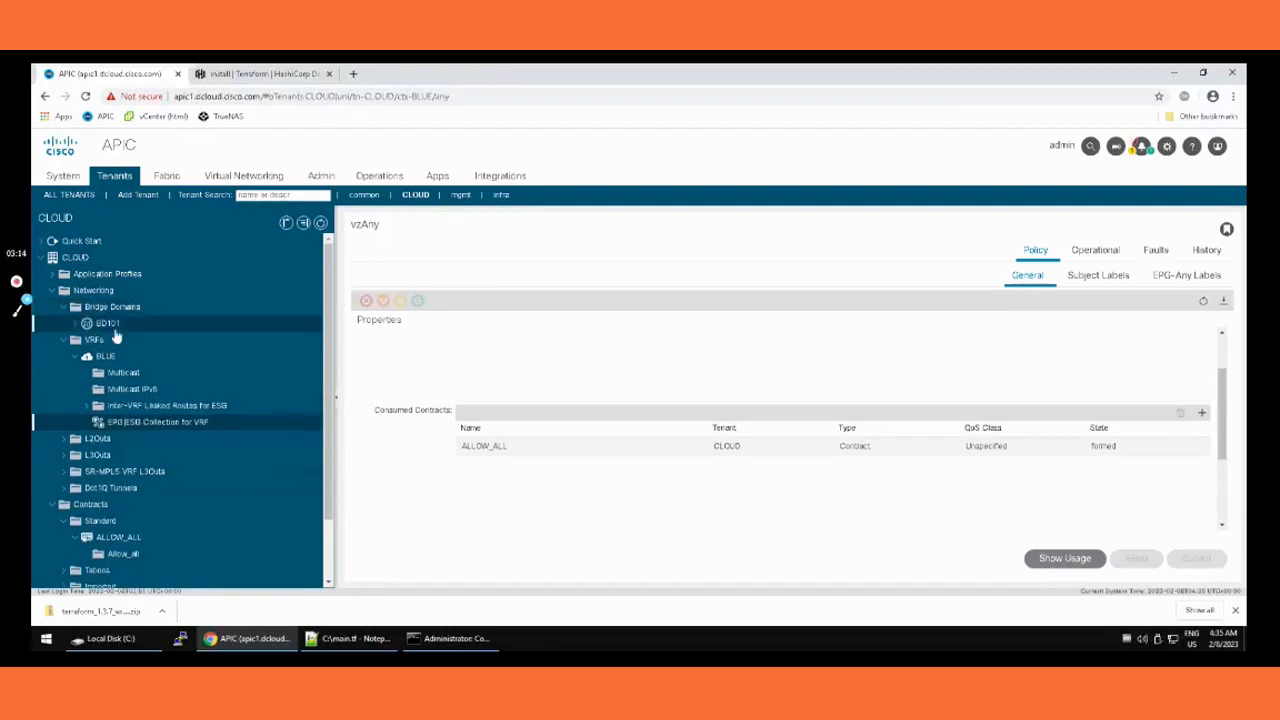
{"action": "left_click", "coordinate": [104, 326]}
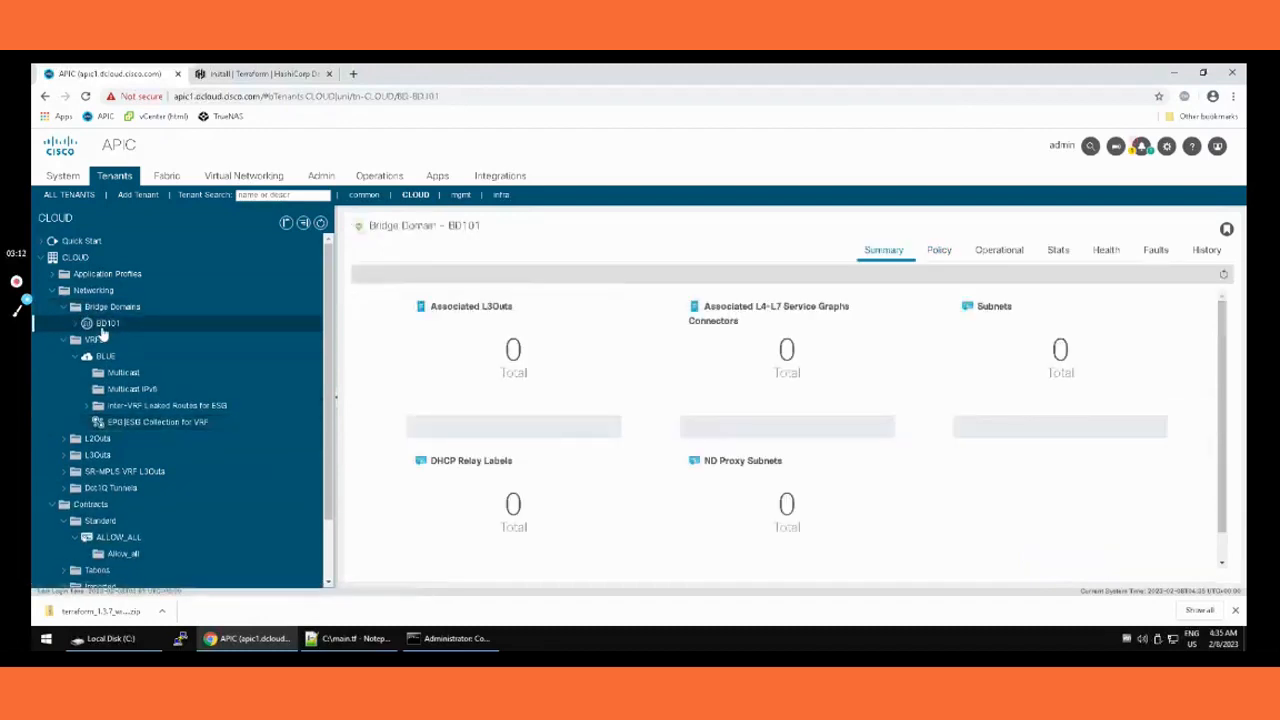
{"action": "left_click", "coordinate": [940, 251]}
{"action": "scroll", "coordinate": [752, 426], "scroll_direction": "down", "scroll_amount": 1}
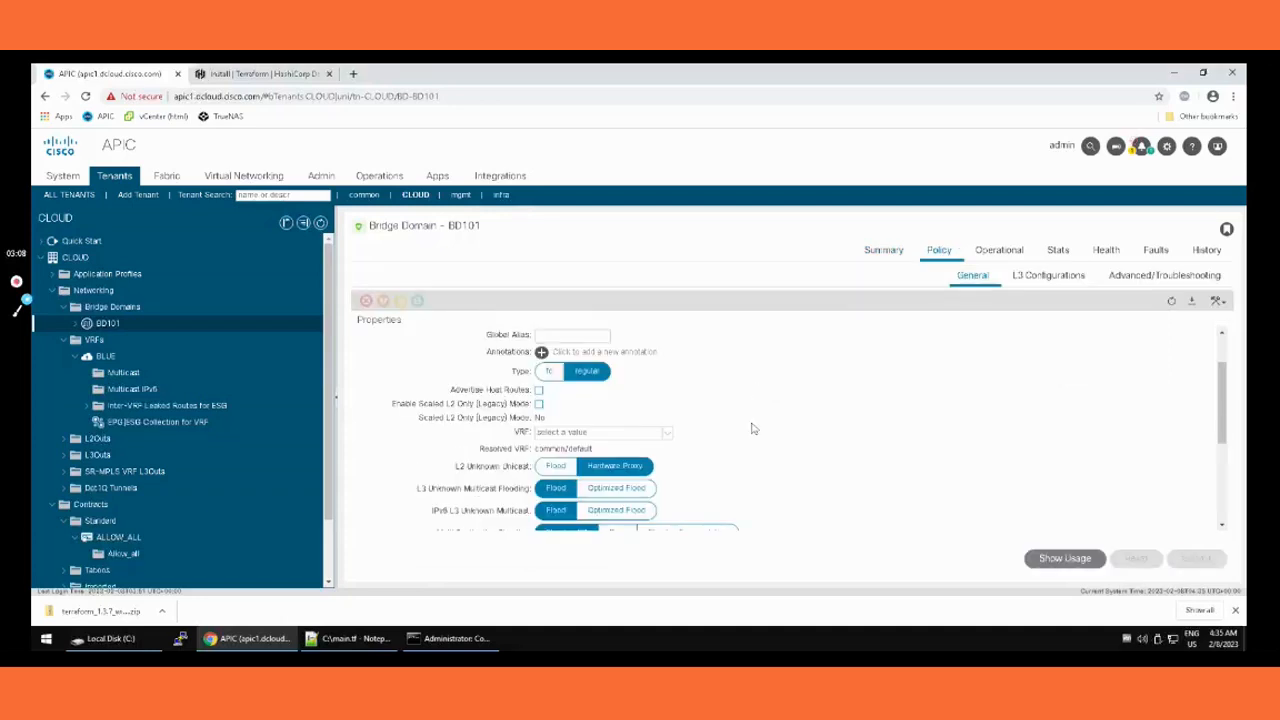
{"action": "left_click", "coordinate": [670, 436]}
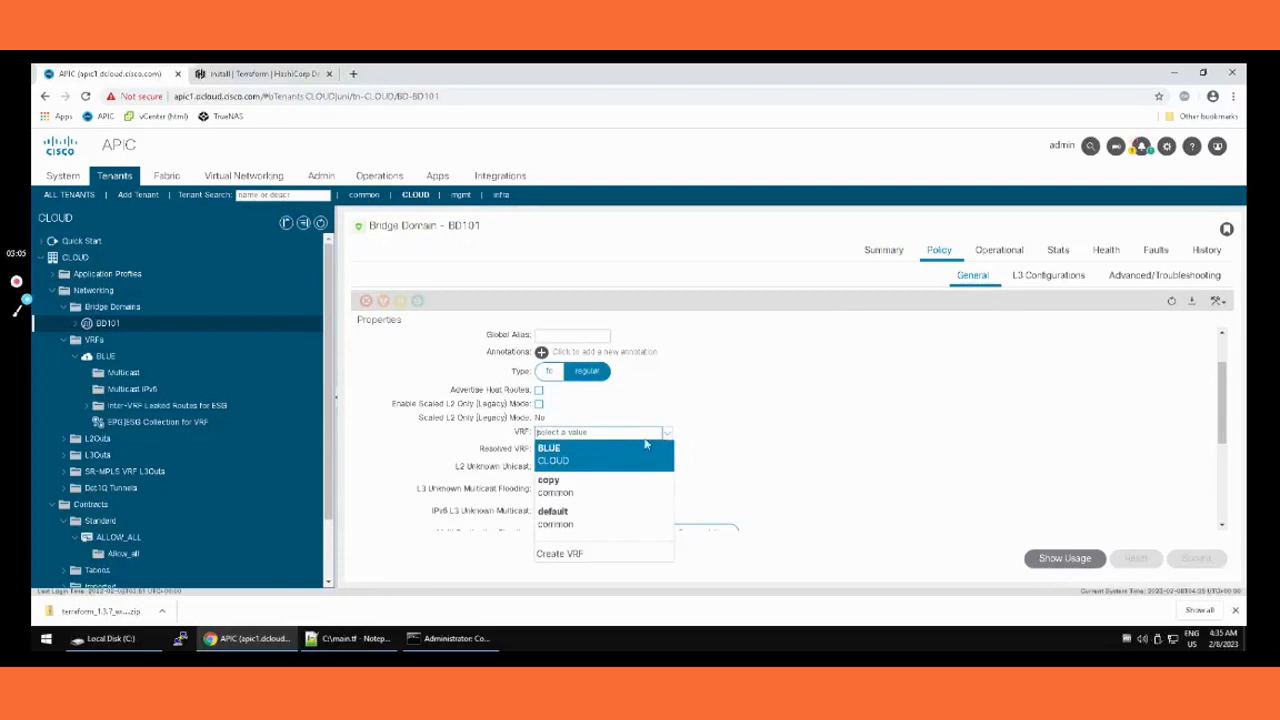
{"action": "left_click", "coordinate": [557, 461]}
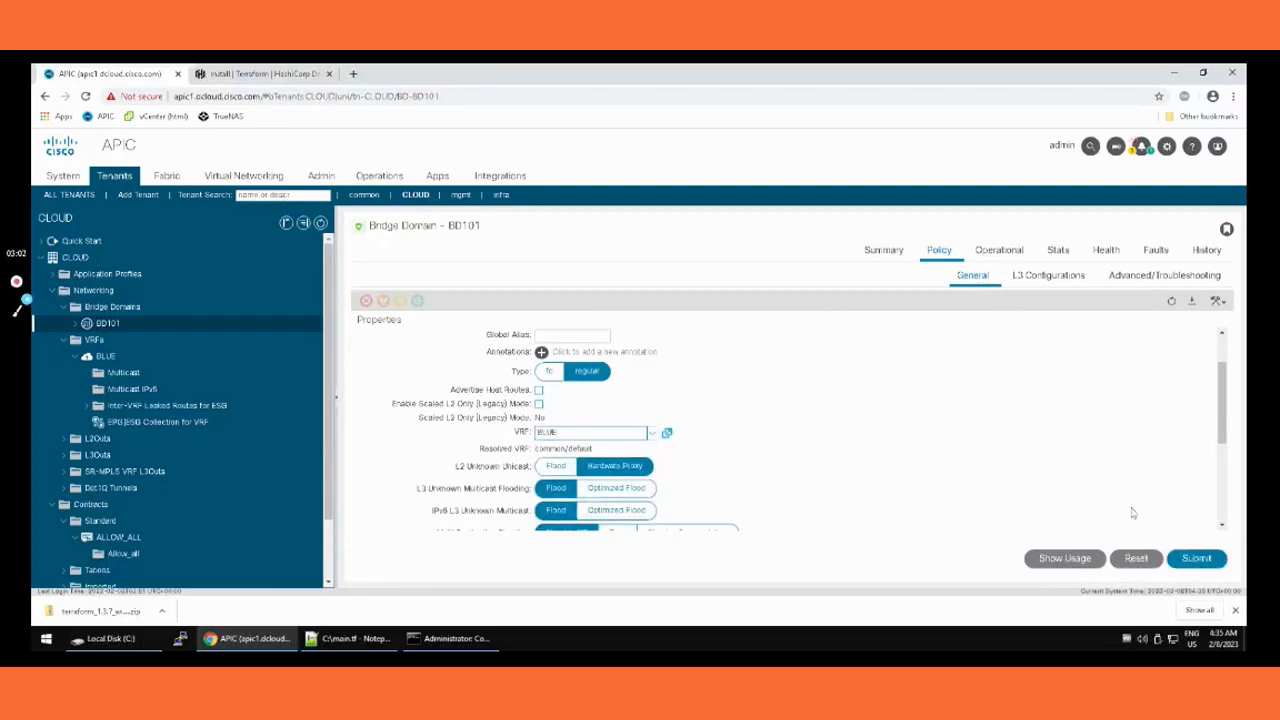
{"action": "left_click", "coordinate": [1190, 562]}
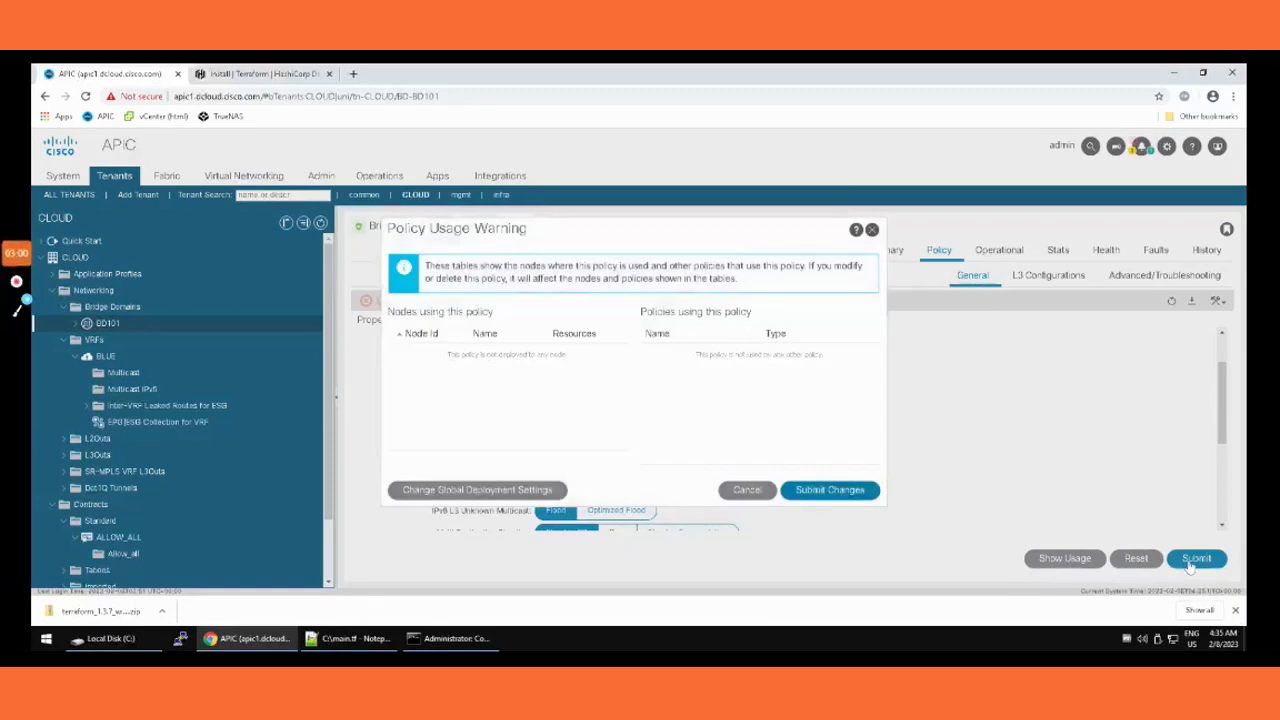
{"action": "left_click", "coordinate": [828, 490]}
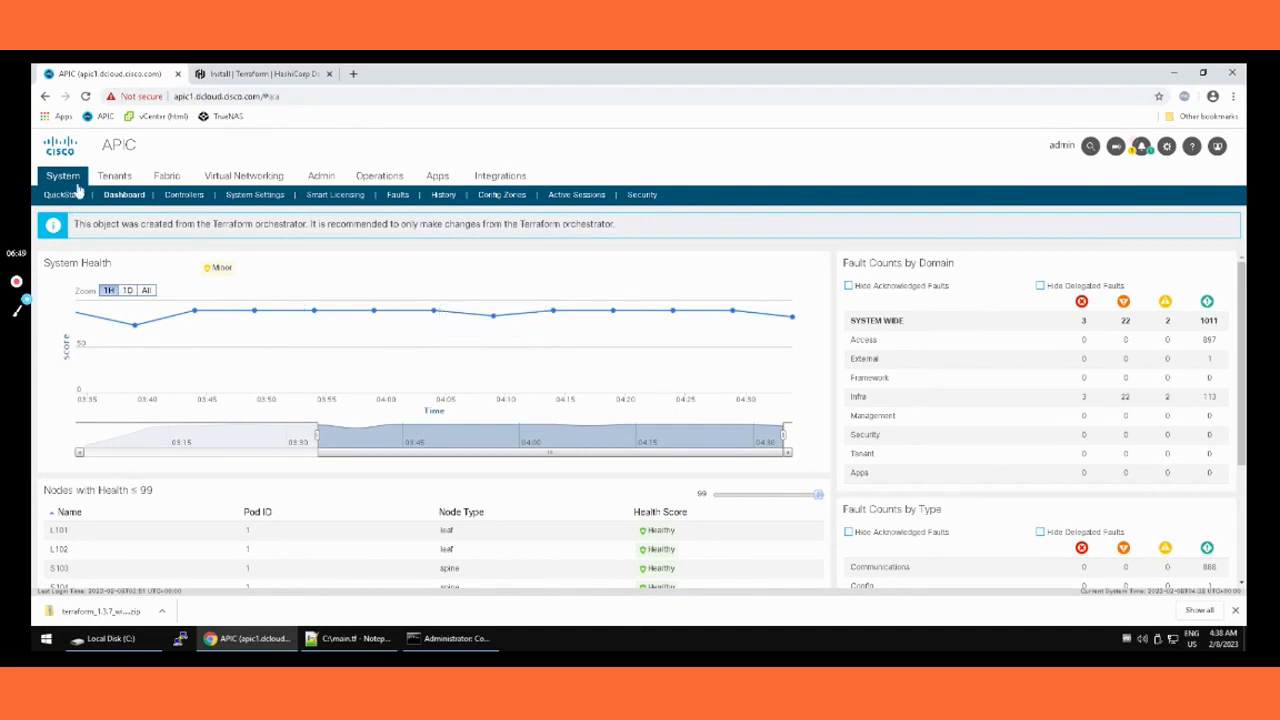
Step: Examine the INFRA VLAN pool in the fabric access policies, including its encap blocks, faults and policy usage
{"action": "left_click", "coordinate": [166, 177]}
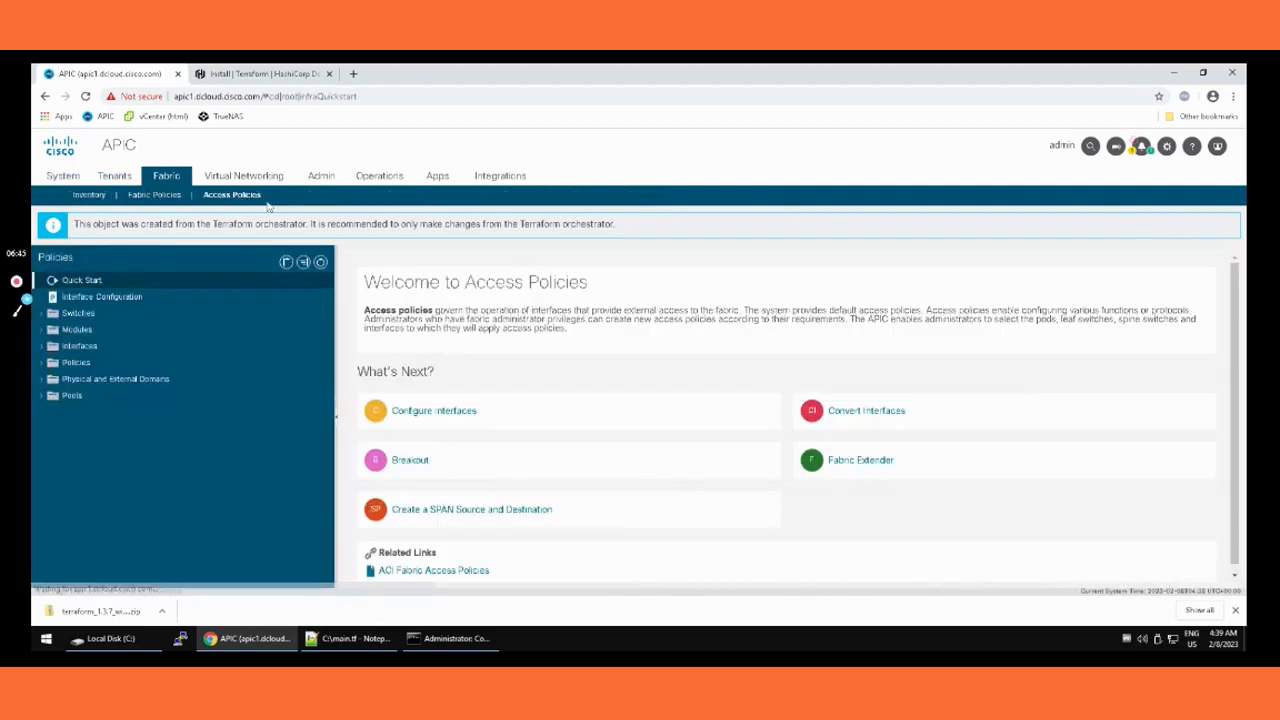
{"action": "left_click", "coordinate": [40, 398]}
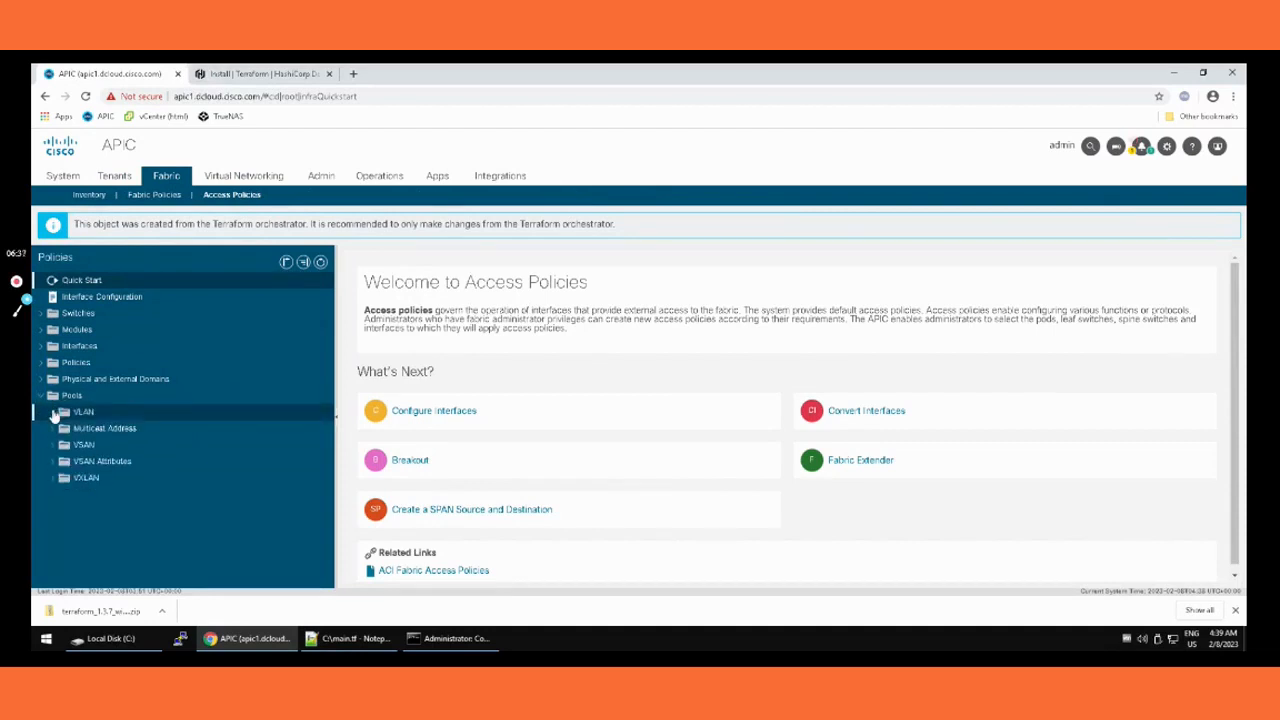
{"action": "left_click", "coordinate": [53, 412]}
{"action": "left_click", "coordinate": [114, 430]}
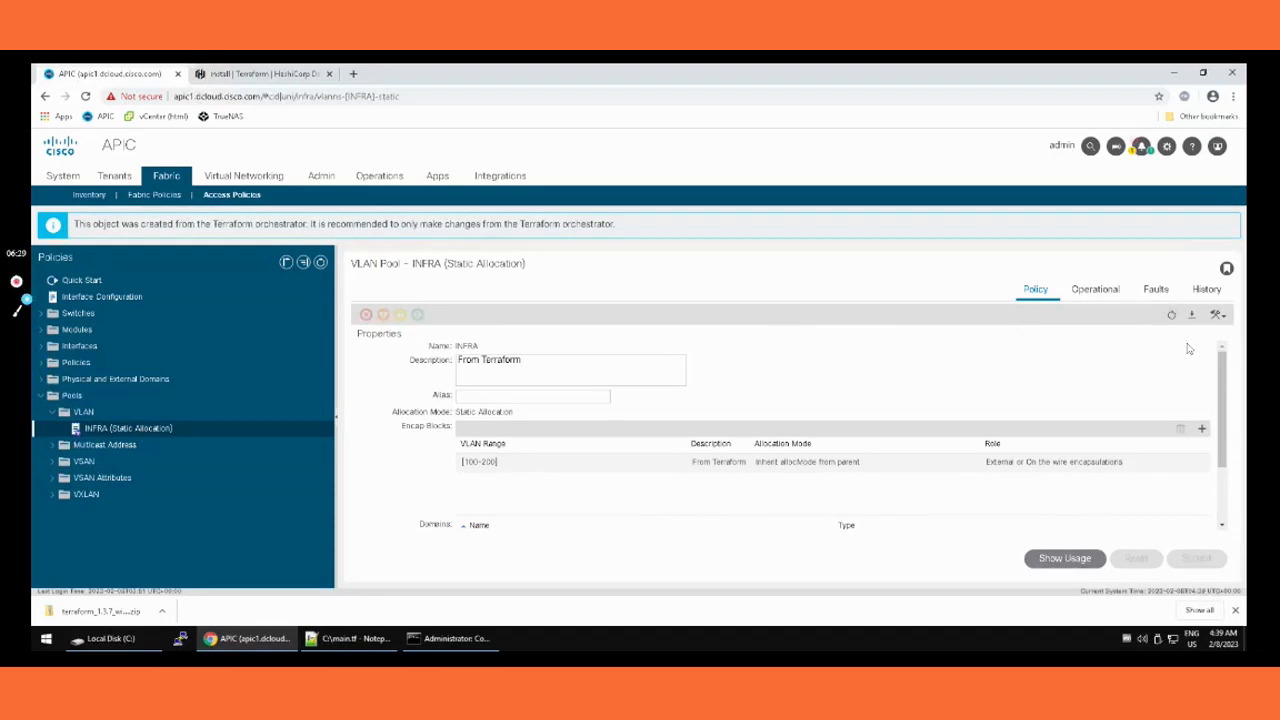
{"action": "left_click", "coordinate": [1155, 292]}
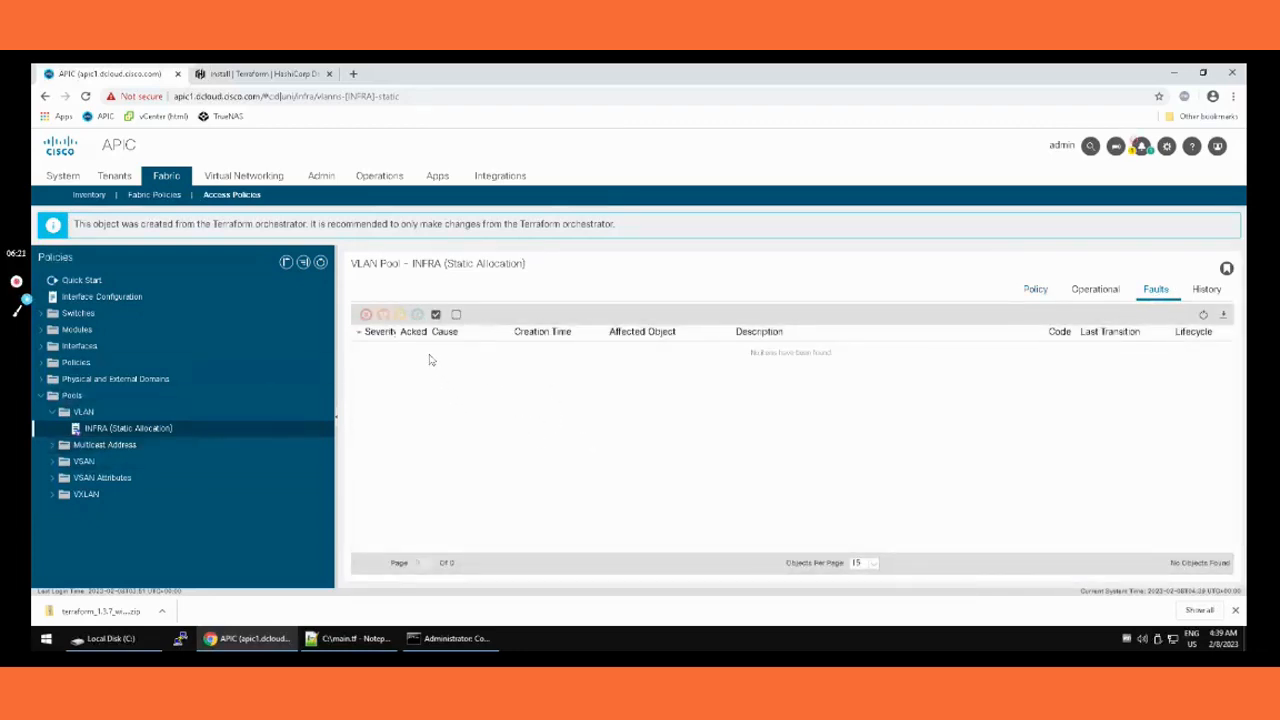
{"action": "left_click", "coordinate": [1026, 291]}
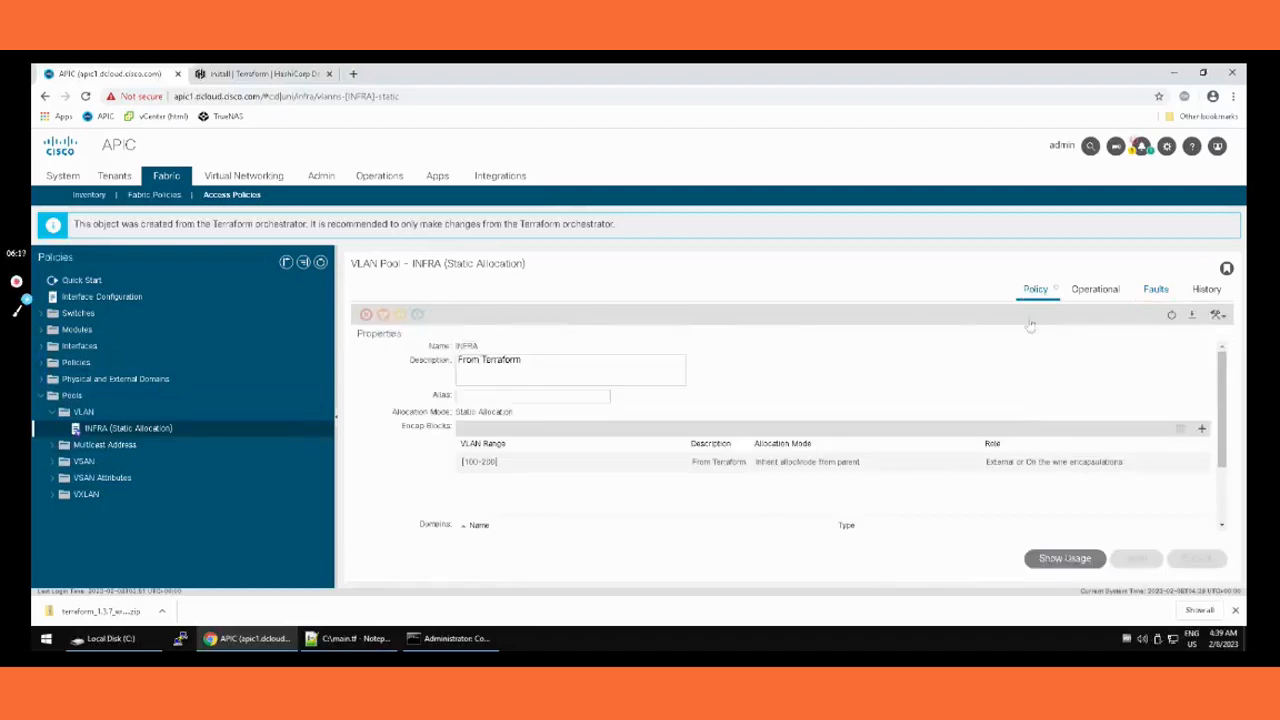
{"action": "left_click", "coordinate": [1062, 562]}
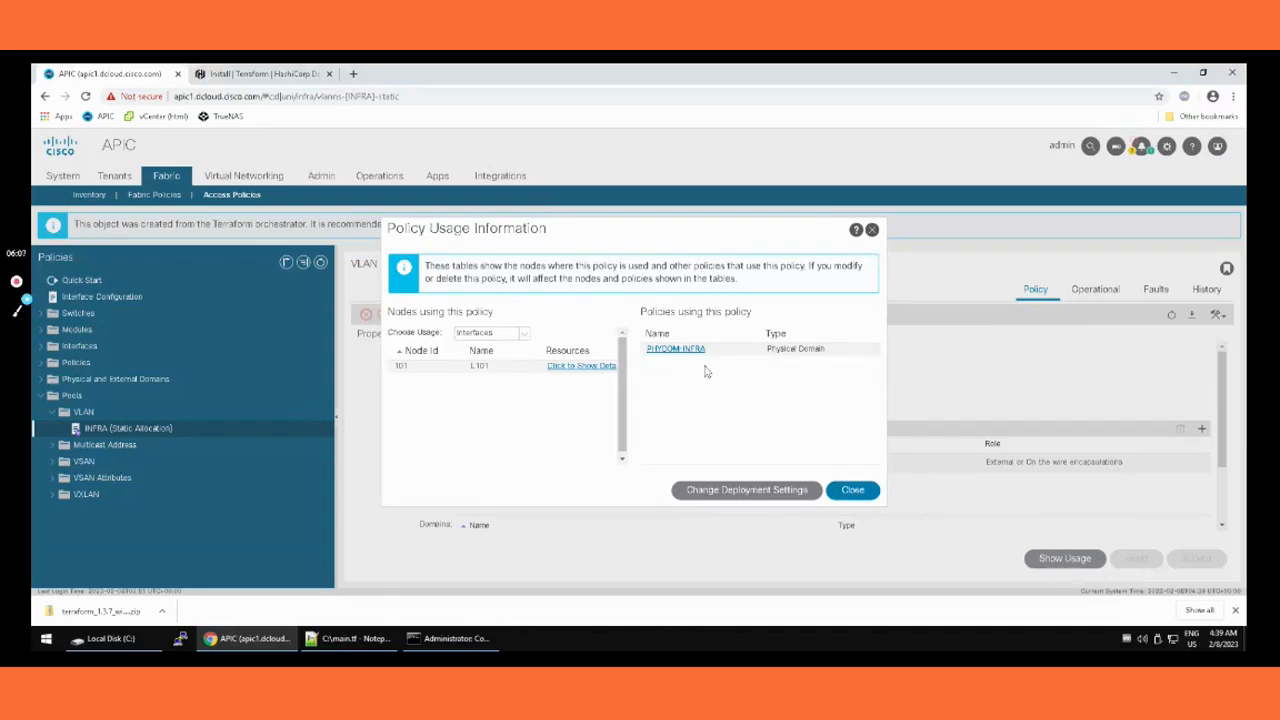
{"action": "left_click", "coordinate": [851, 491]}
{"action": "left_click", "coordinate": [851, 491]}
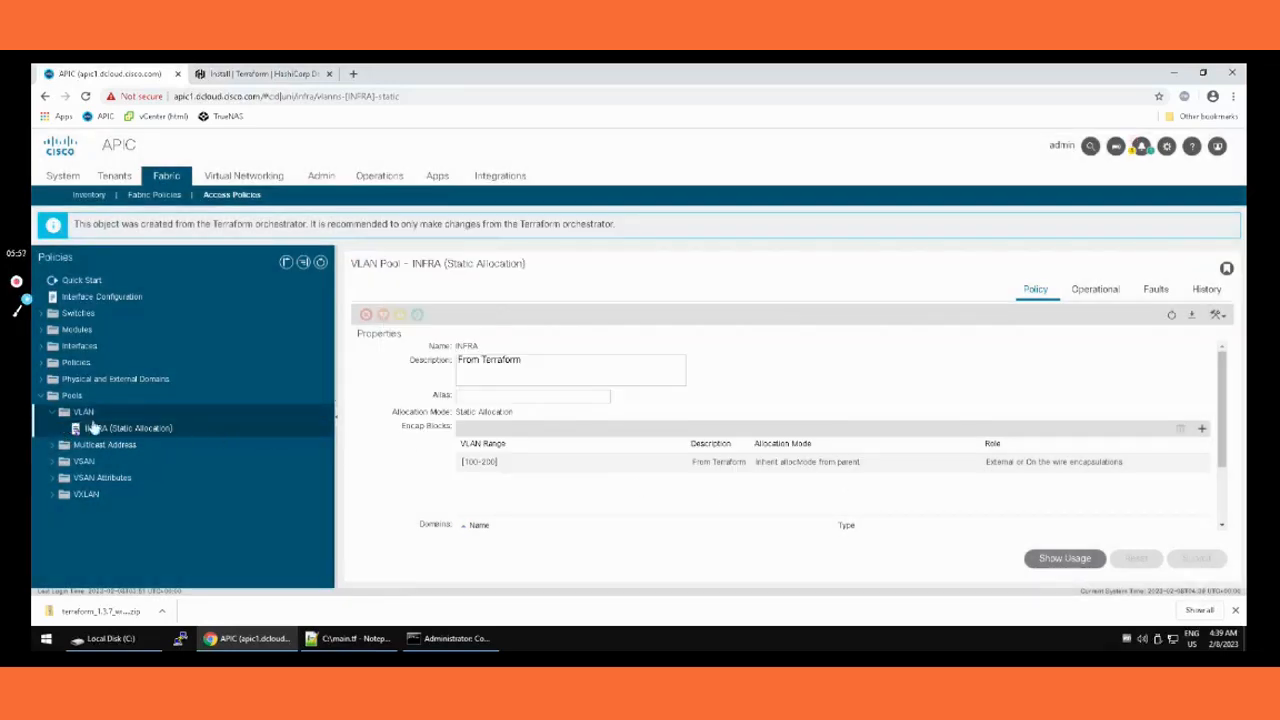
Step: Examine the PHYDOM-INFRA physical domain, including its associated entity profile, VLAN pool, faults and policy usage
{"action": "left_click", "coordinate": [41, 380]}
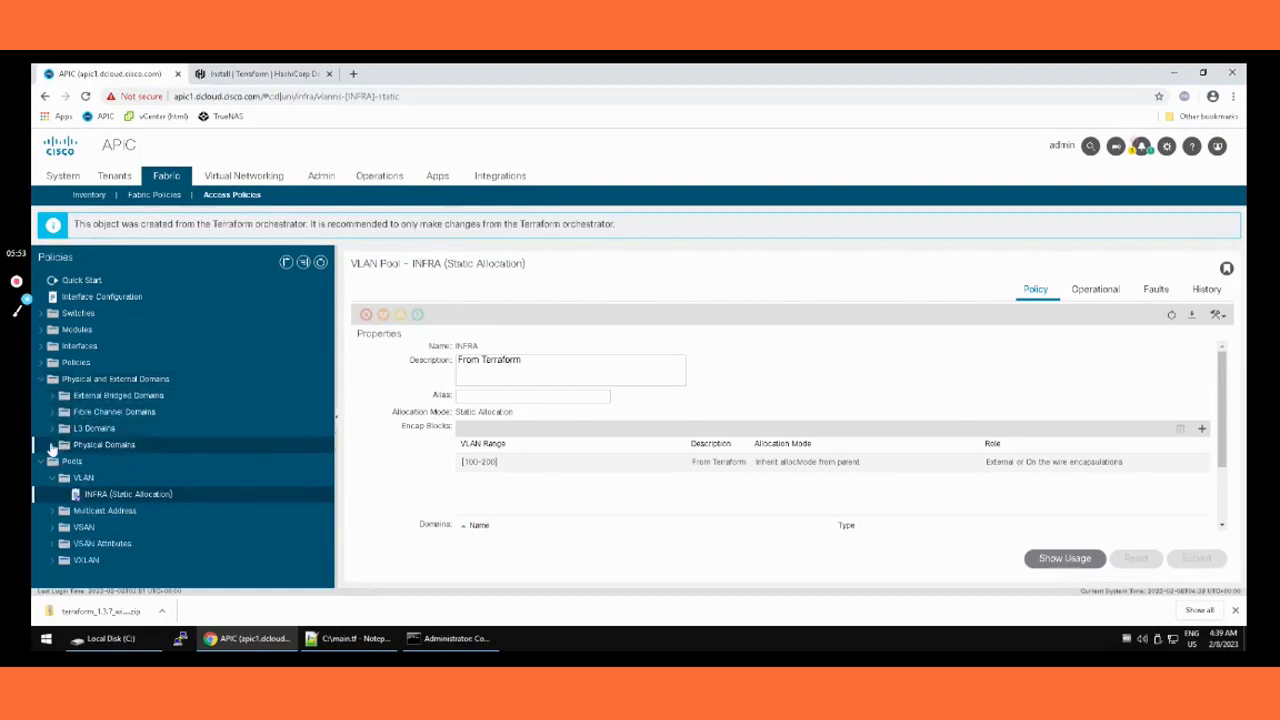
{"action": "left_click", "coordinate": [52, 446]}
{"action": "left_click", "coordinate": [100, 462]}
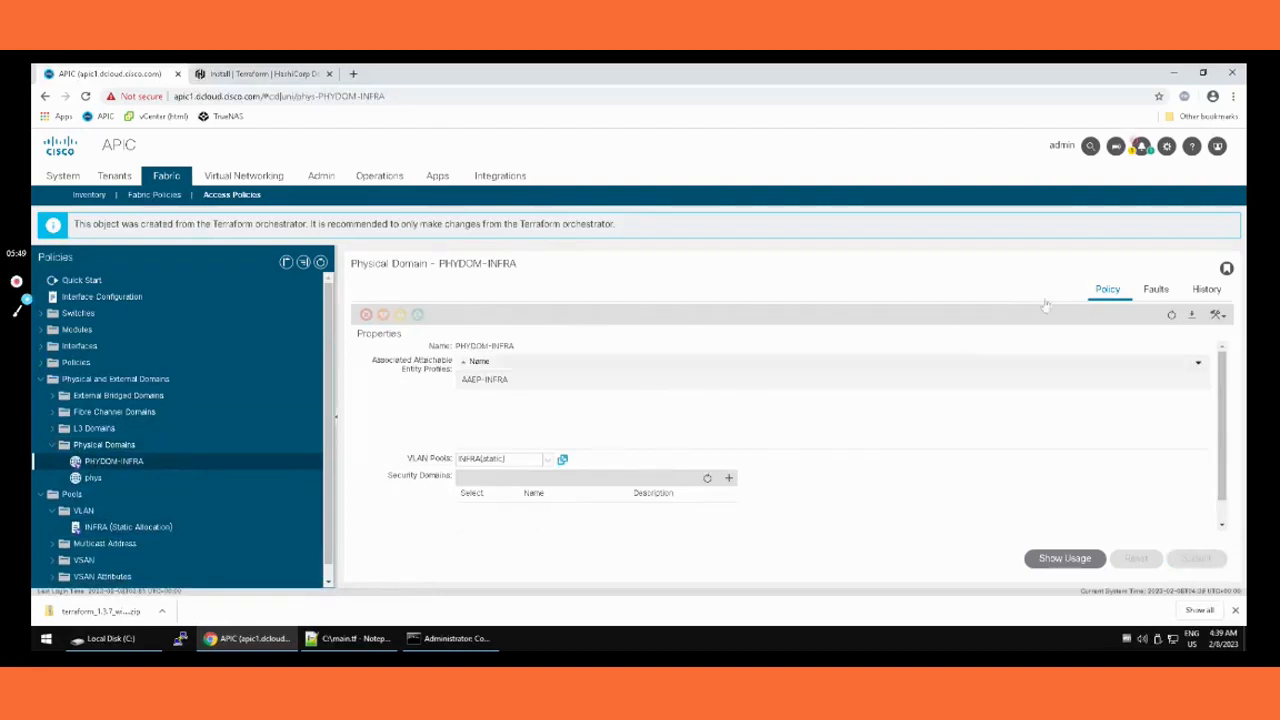
{"action": "left_click", "coordinate": [1160, 292]}
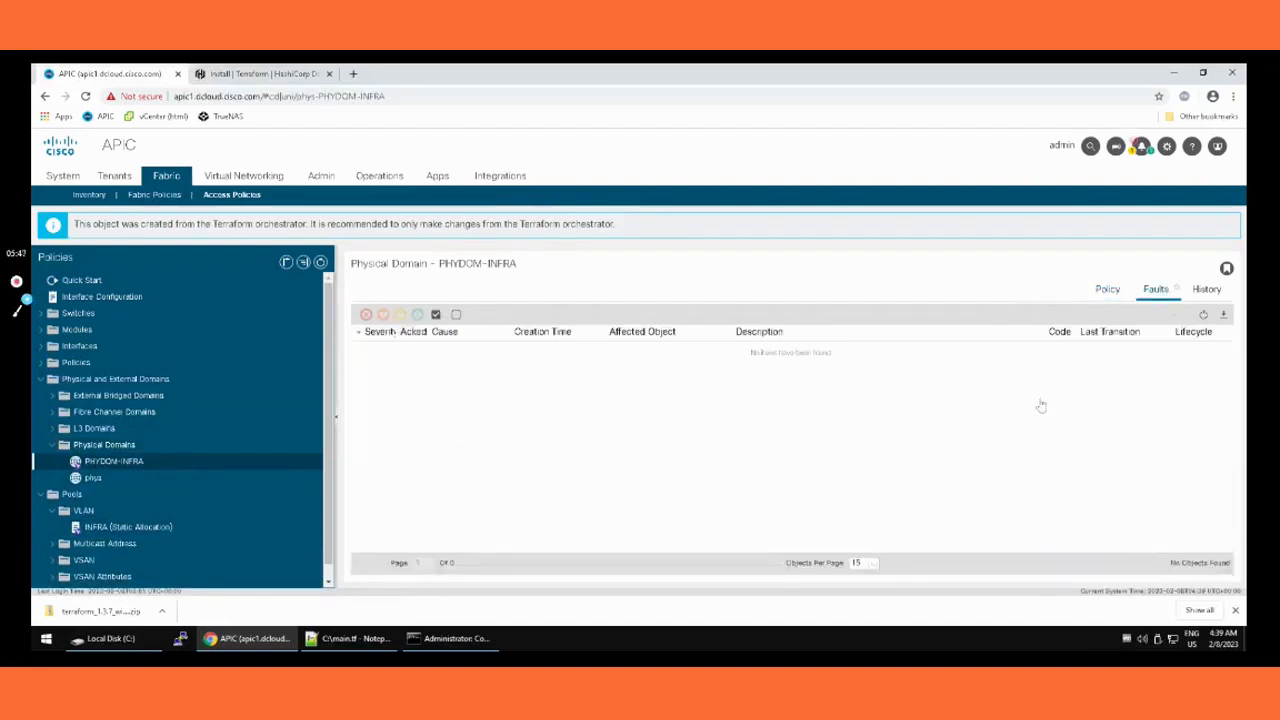
{"action": "left_click", "coordinate": [1103, 298]}
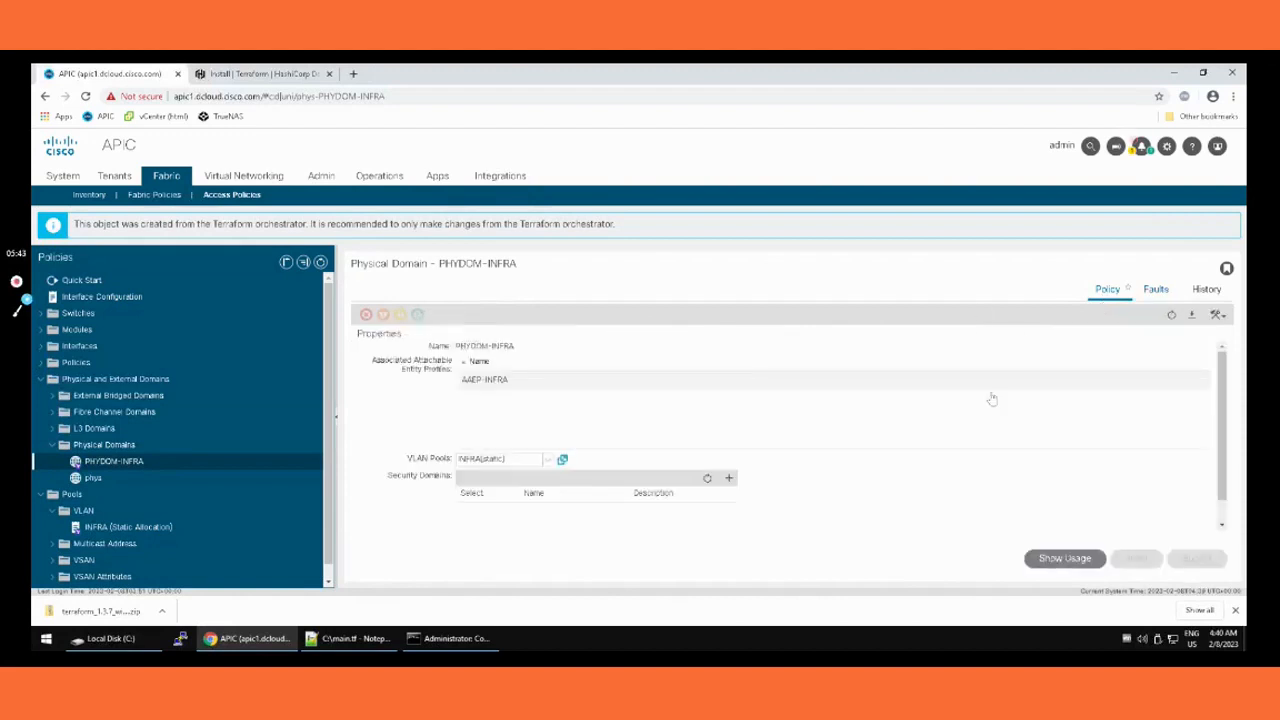
{"action": "left_click", "coordinate": [1065, 560]}
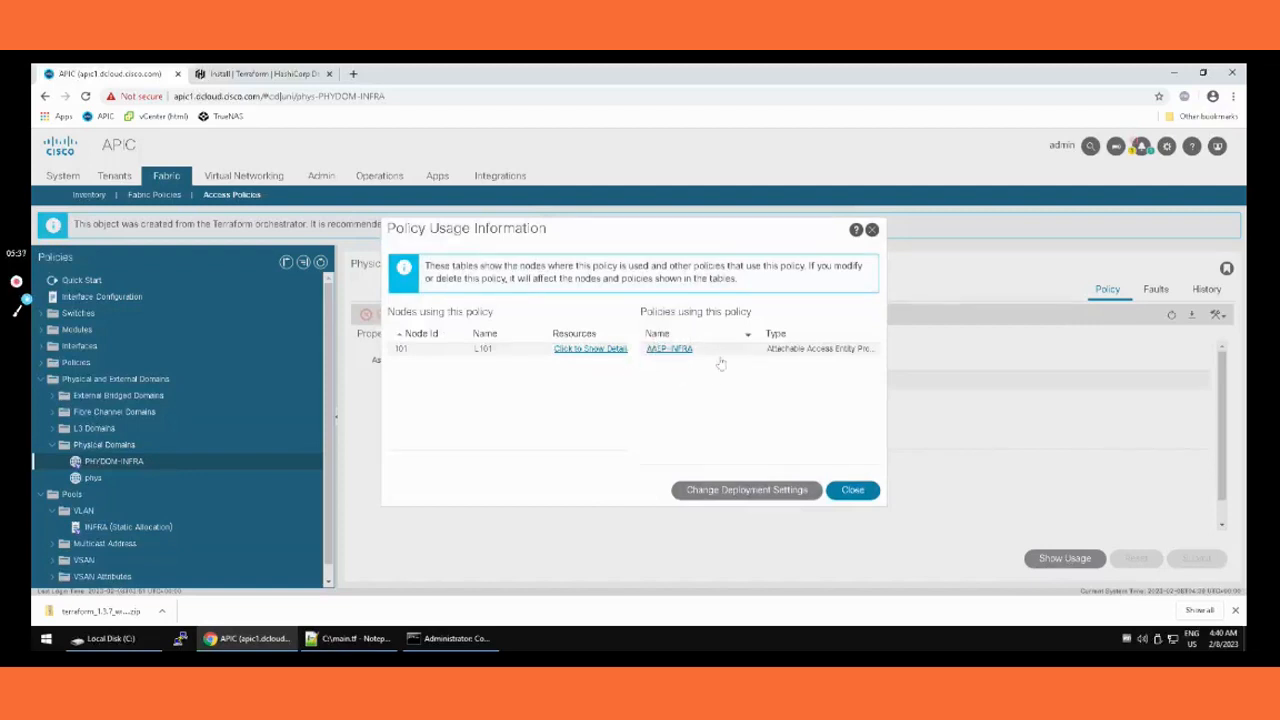
{"action": "left_click", "coordinate": [850, 490]}
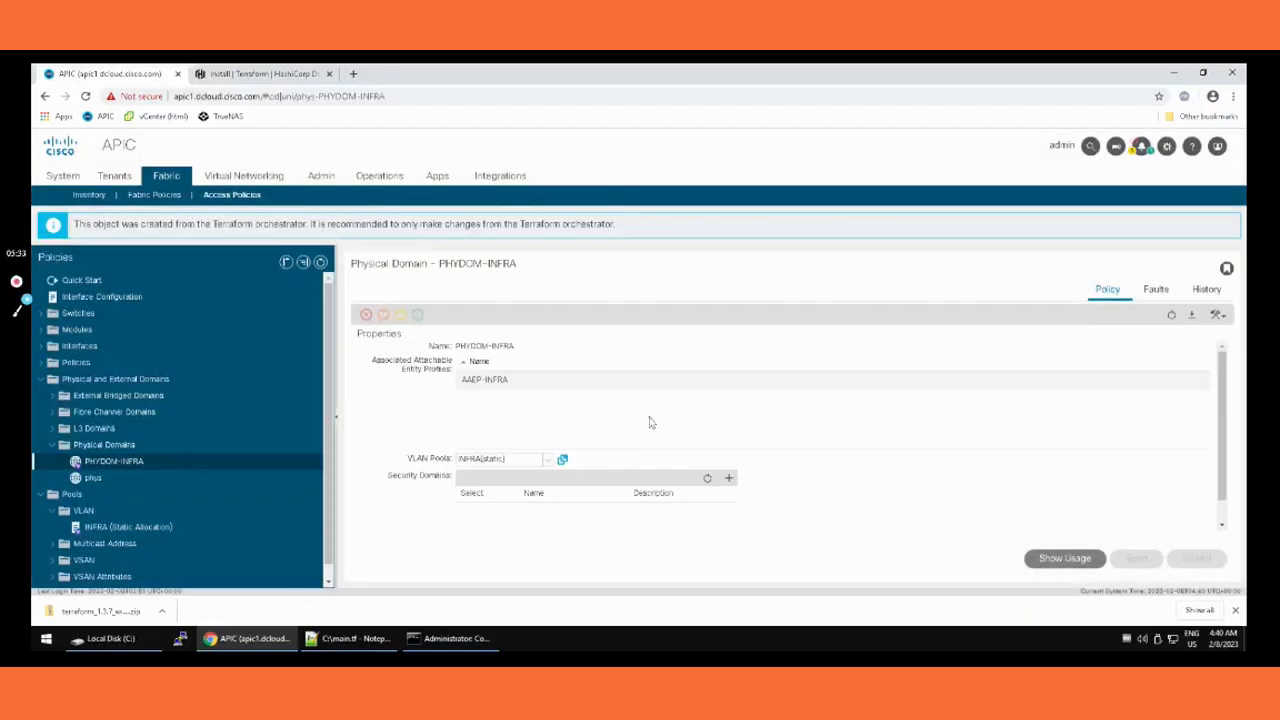
Step: Examine the AAEP-INFRA attachable access entity profile in the global policies, including its associated domains, faults and policy usage
{"action": "left_click", "coordinate": [37, 364]}
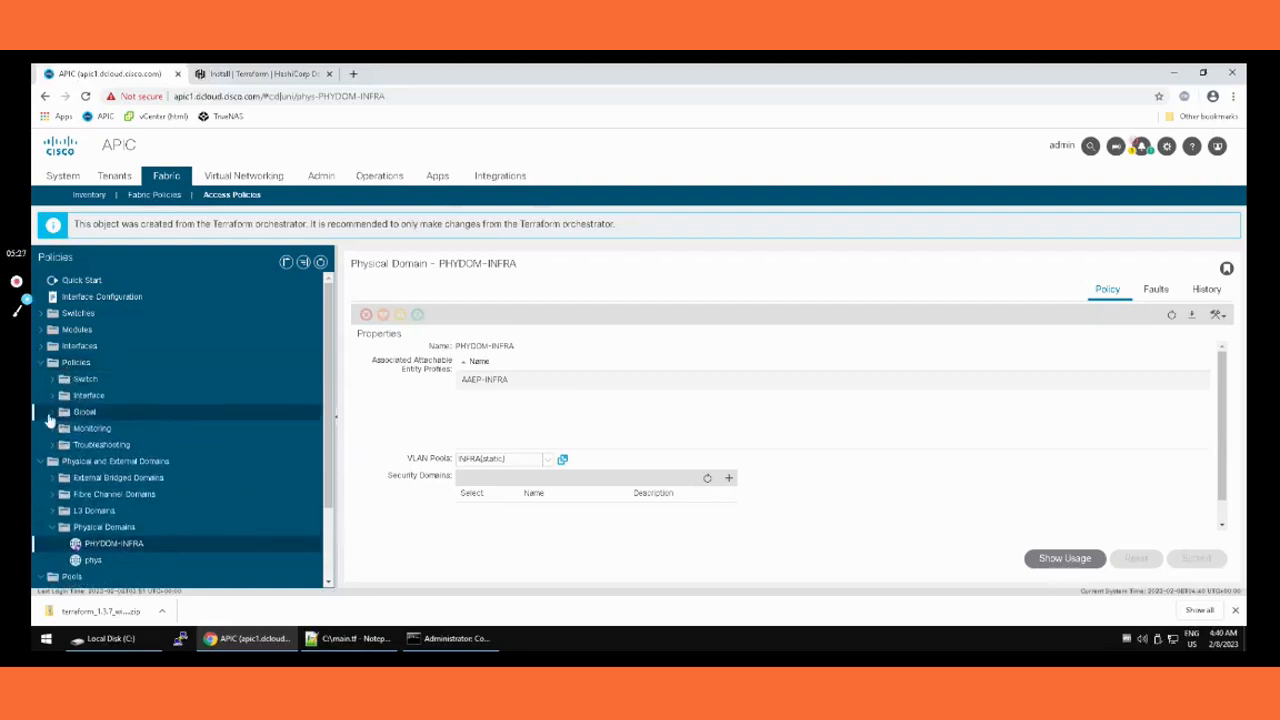
{"action": "left_click", "coordinate": [48, 418]}
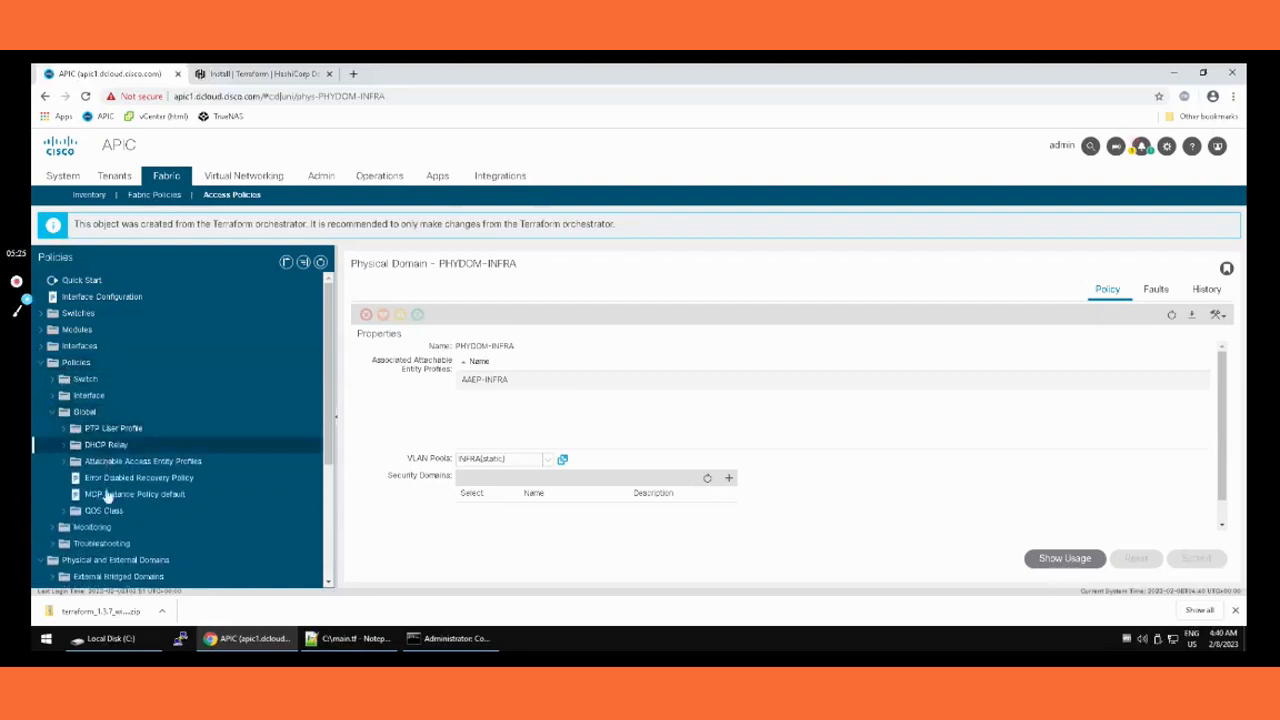
{"action": "left_click", "coordinate": [62, 464]}
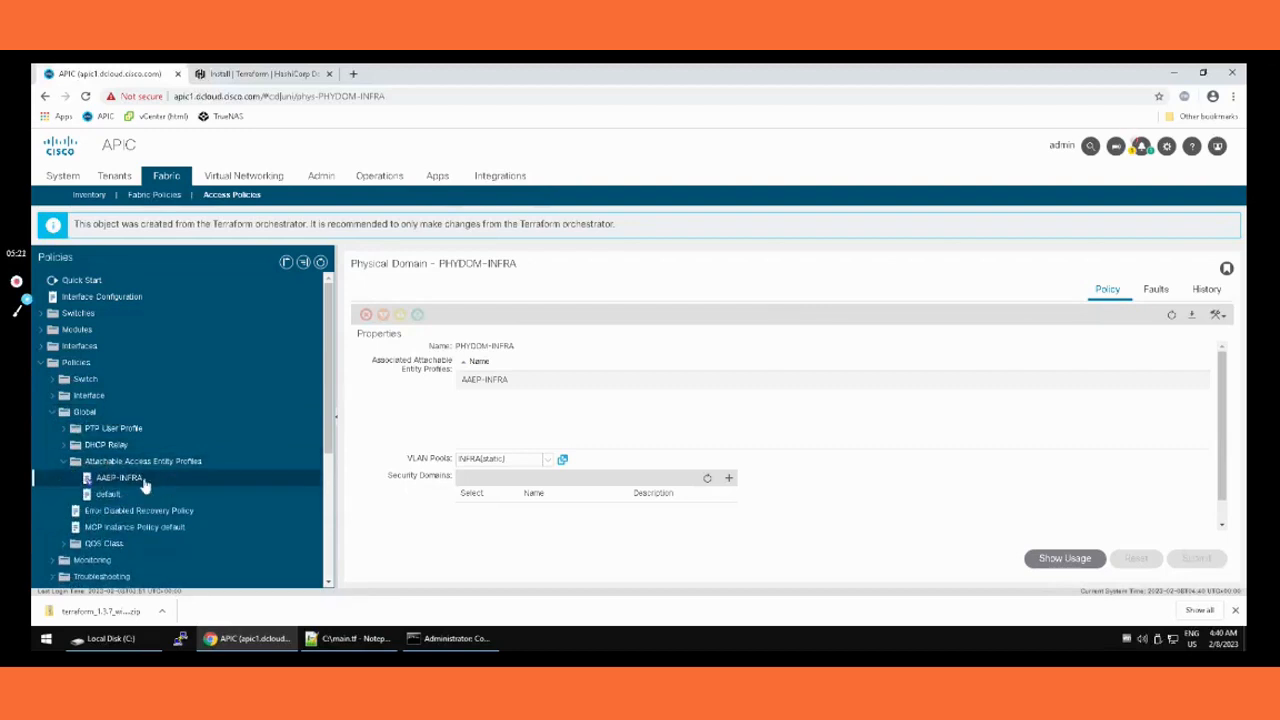
{"action": "left_click", "coordinate": [145, 480]}
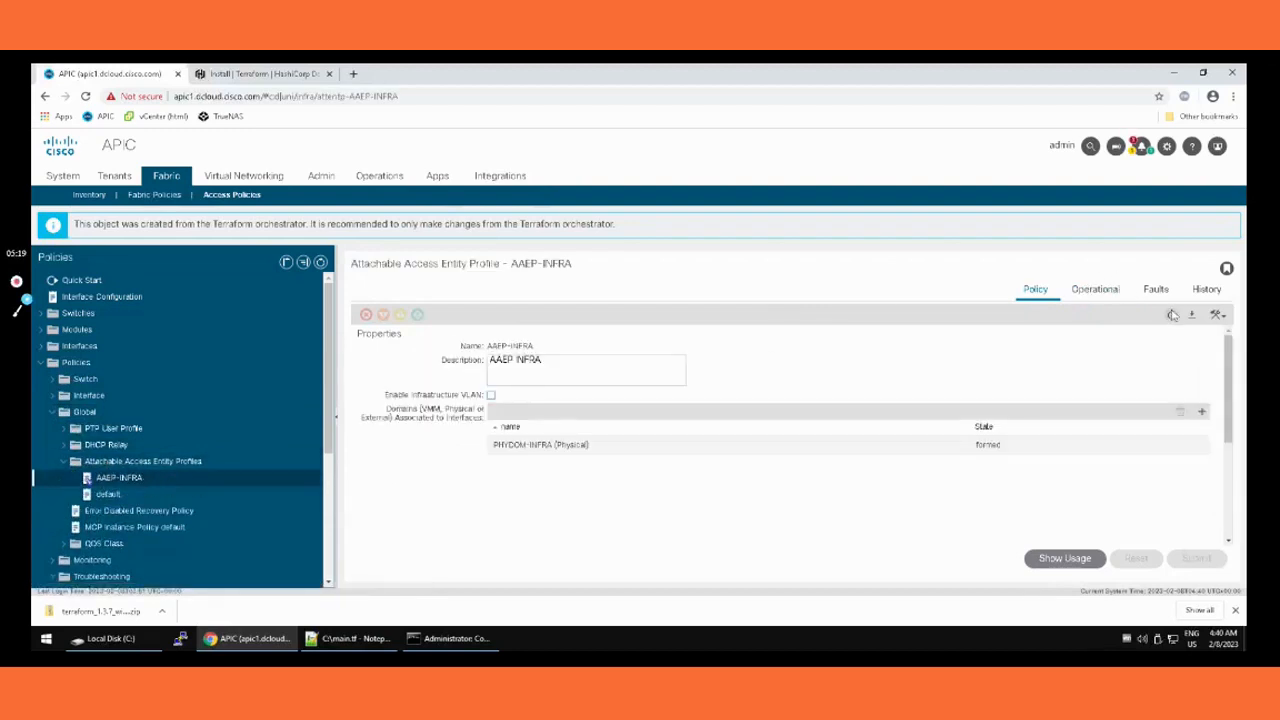
{"action": "left_click", "coordinate": [1156, 289]}
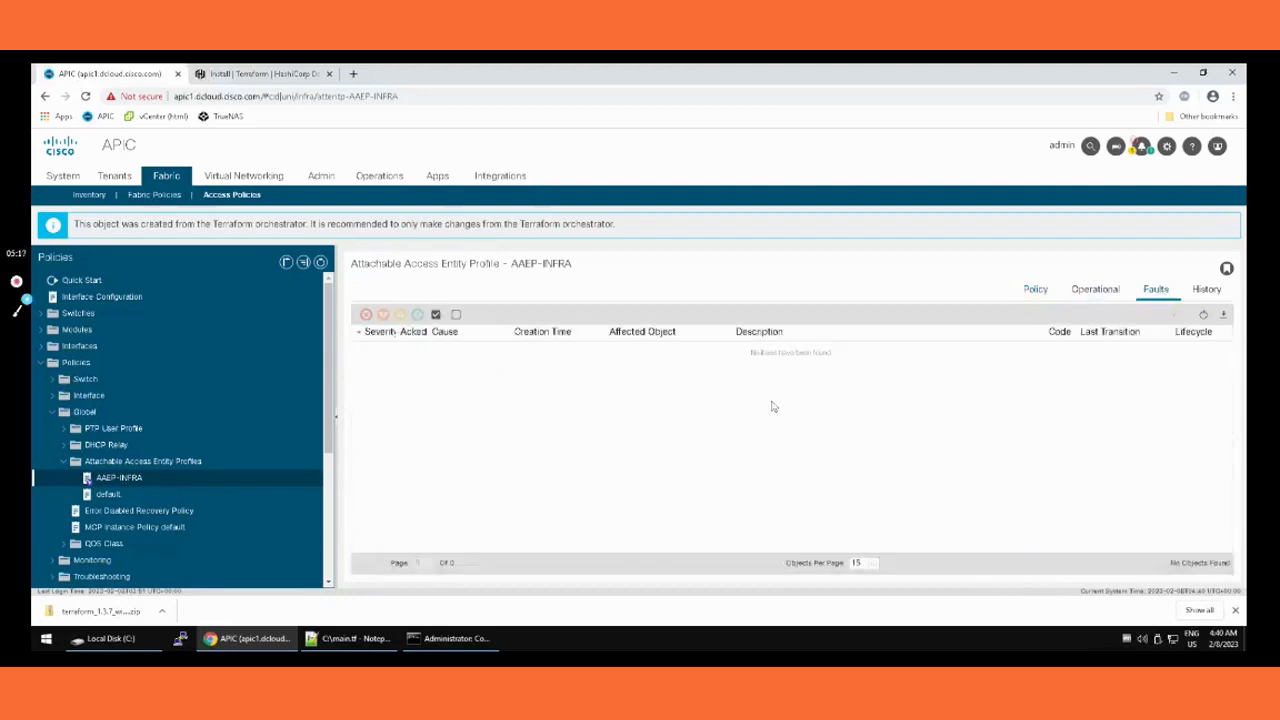
{"action": "left_click", "coordinate": [1032, 291]}
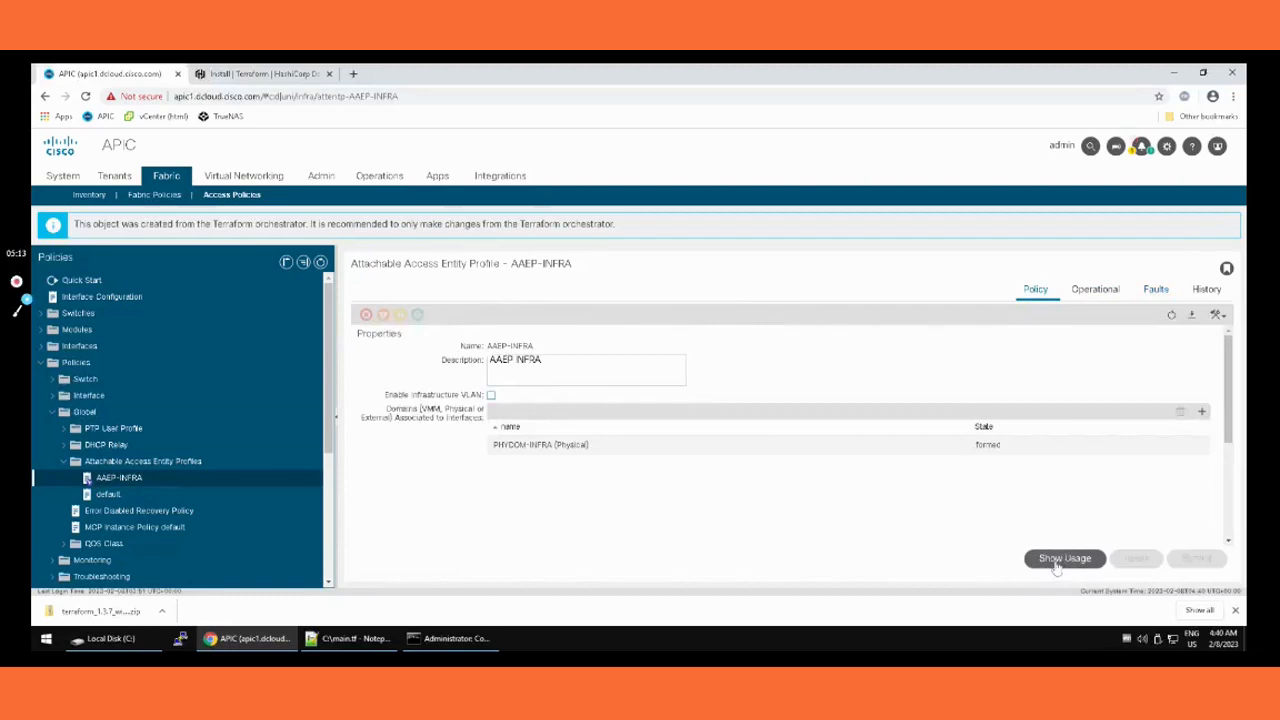
{"action": "left_click", "coordinate": [1056, 560]}
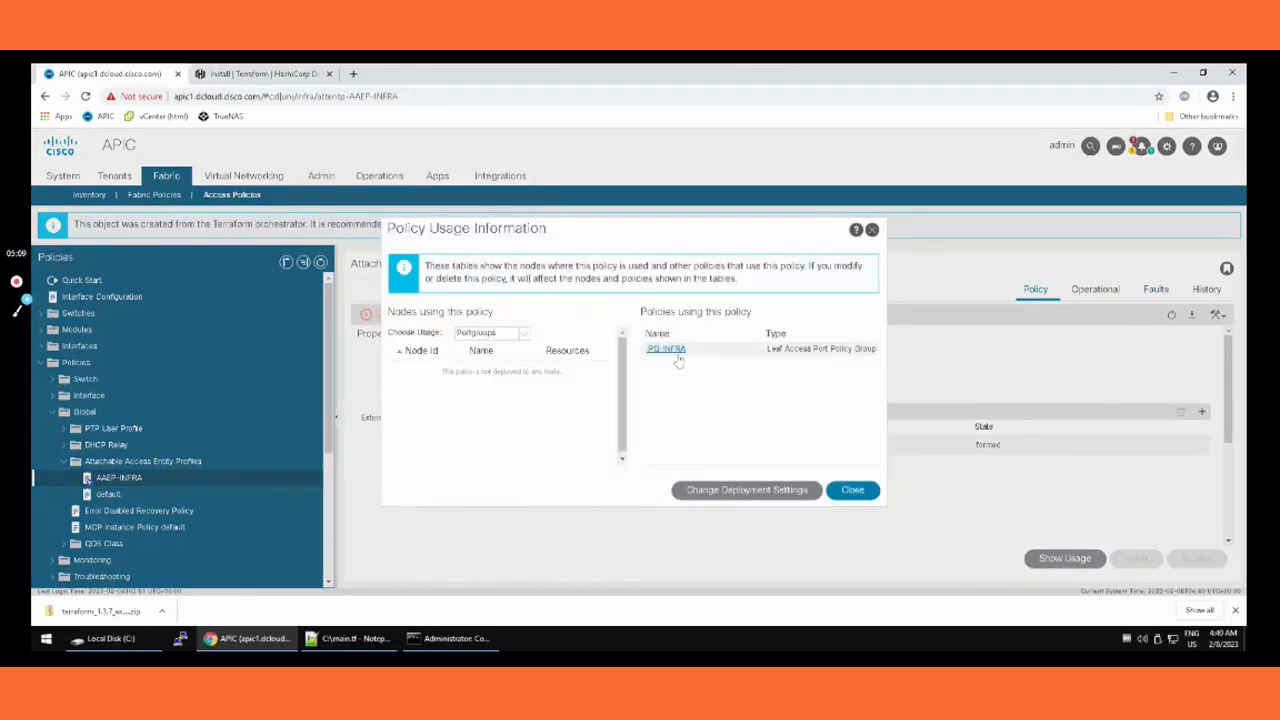
{"action": "left_click", "coordinate": [850, 490]}
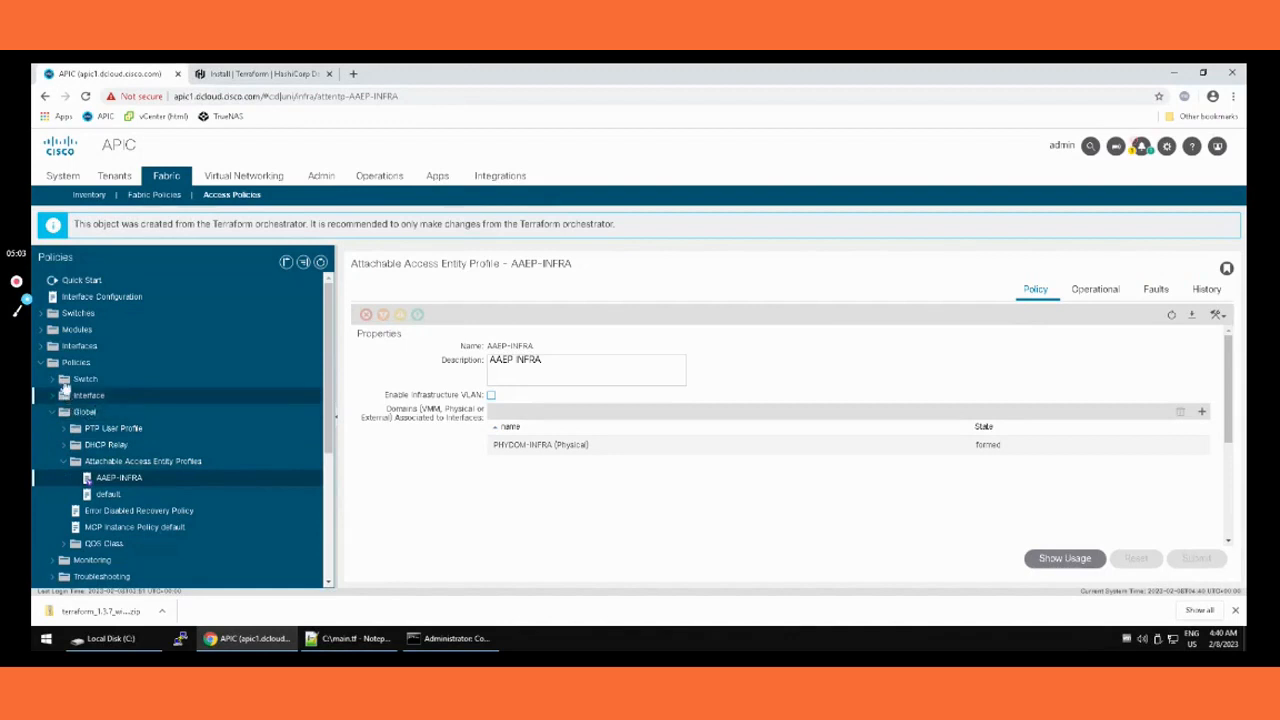
Step: Examine the IPG-INFRA leaf access port policy group under the leaf interfaces, including its policy usage and faults
{"action": "left_click", "coordinate": [41, 346]}
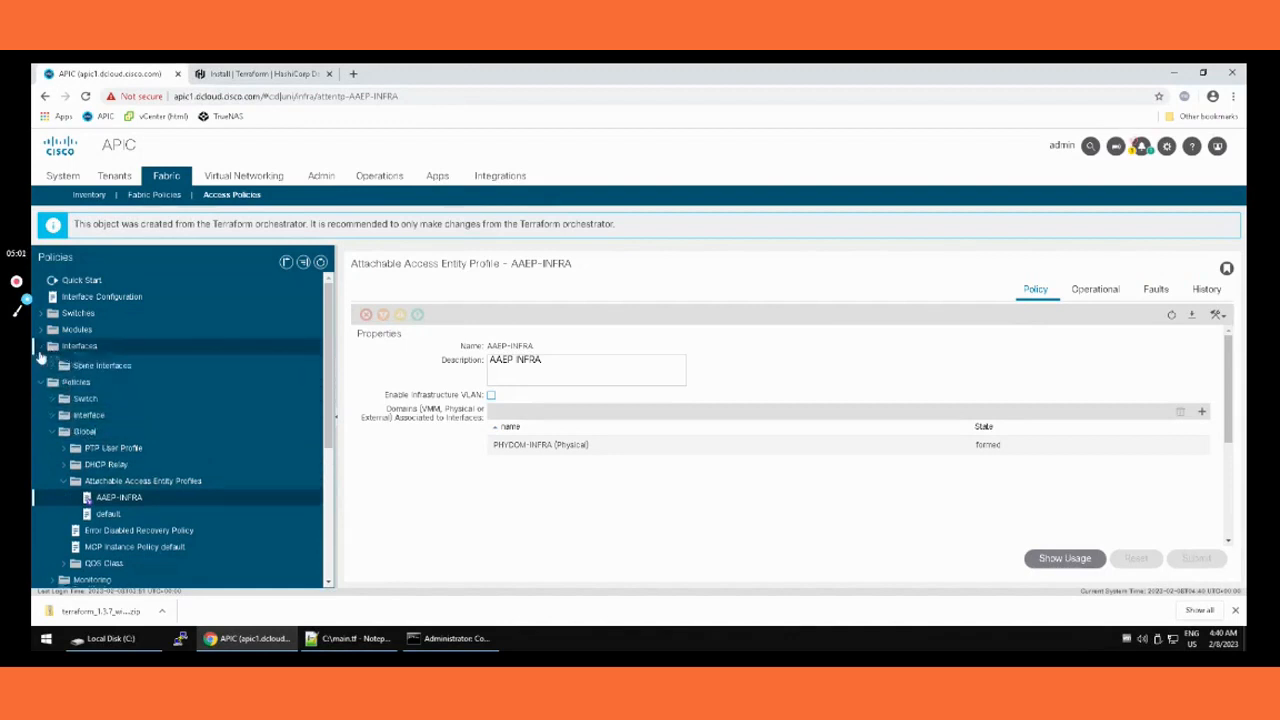
{"action": "left_click", "coordinate": [51, 364]}
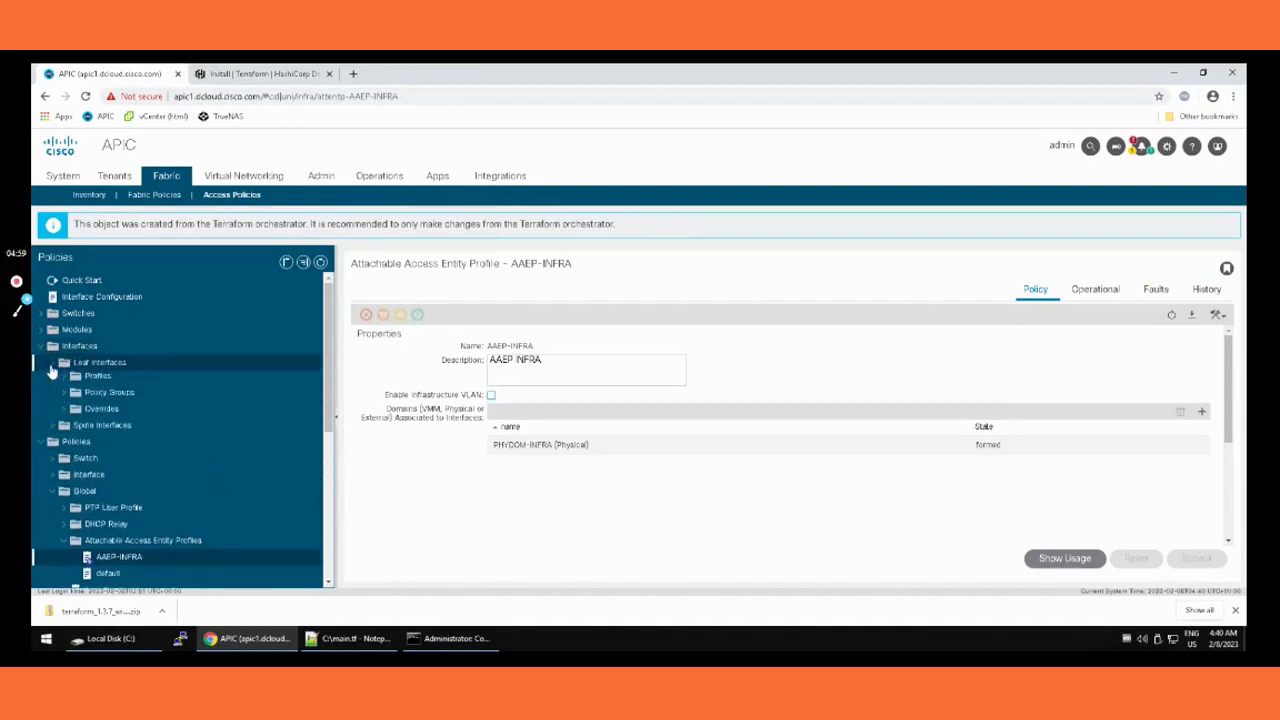
{"action": "left_click", "coordinate": [63, 396]}
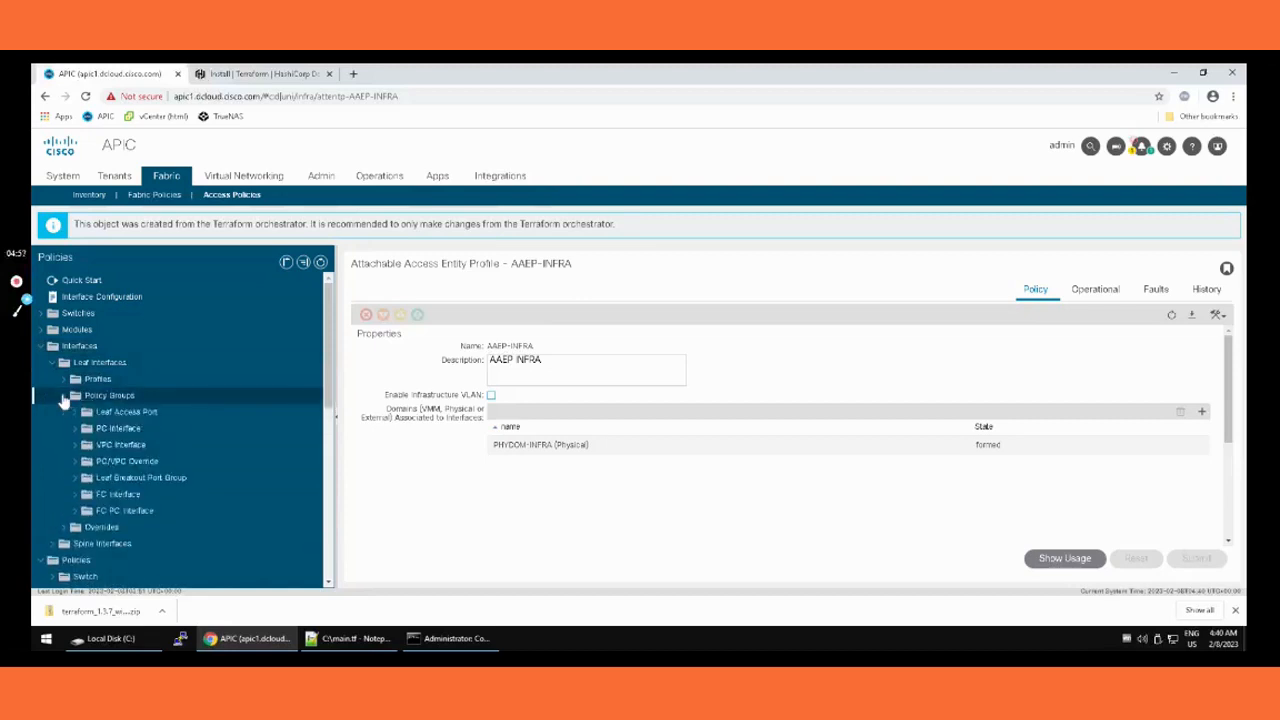
{"action": "left_click", "coordinate": [77, 413]}
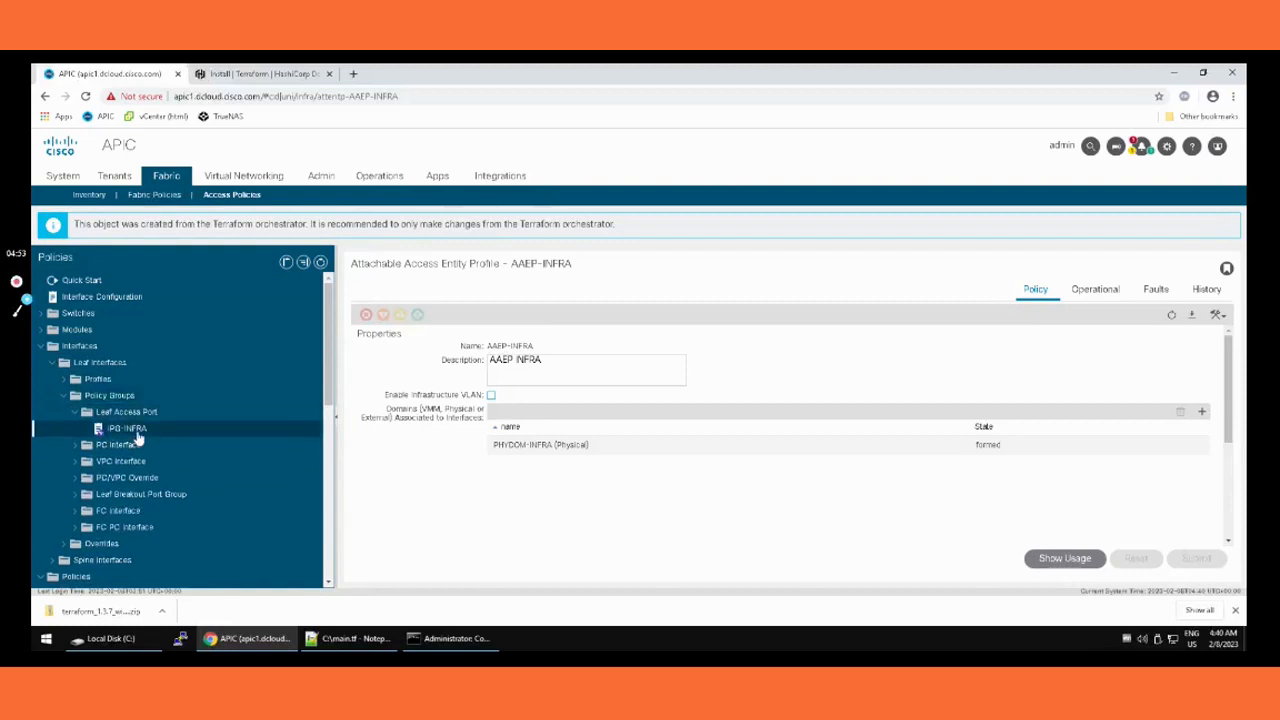
{"action": "left_click", "coordinate": [136, 431]}
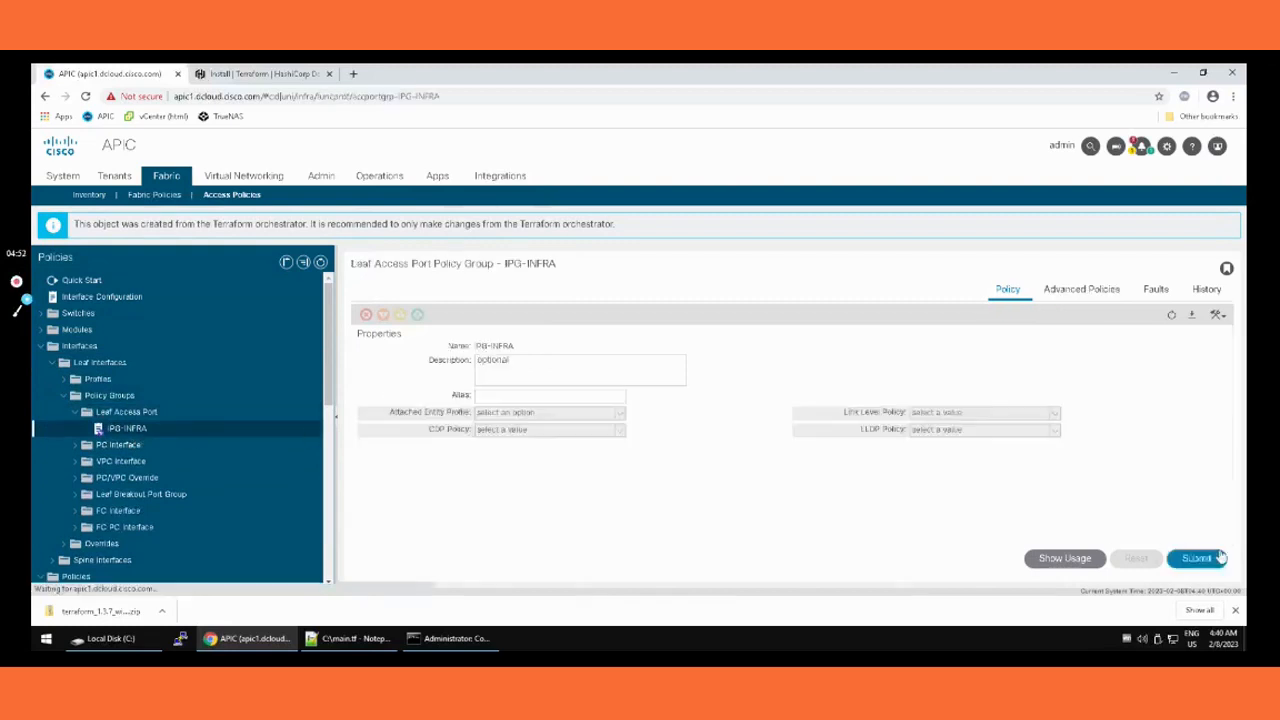
{"action": "left_click", "coordinate": [1065, 558]}
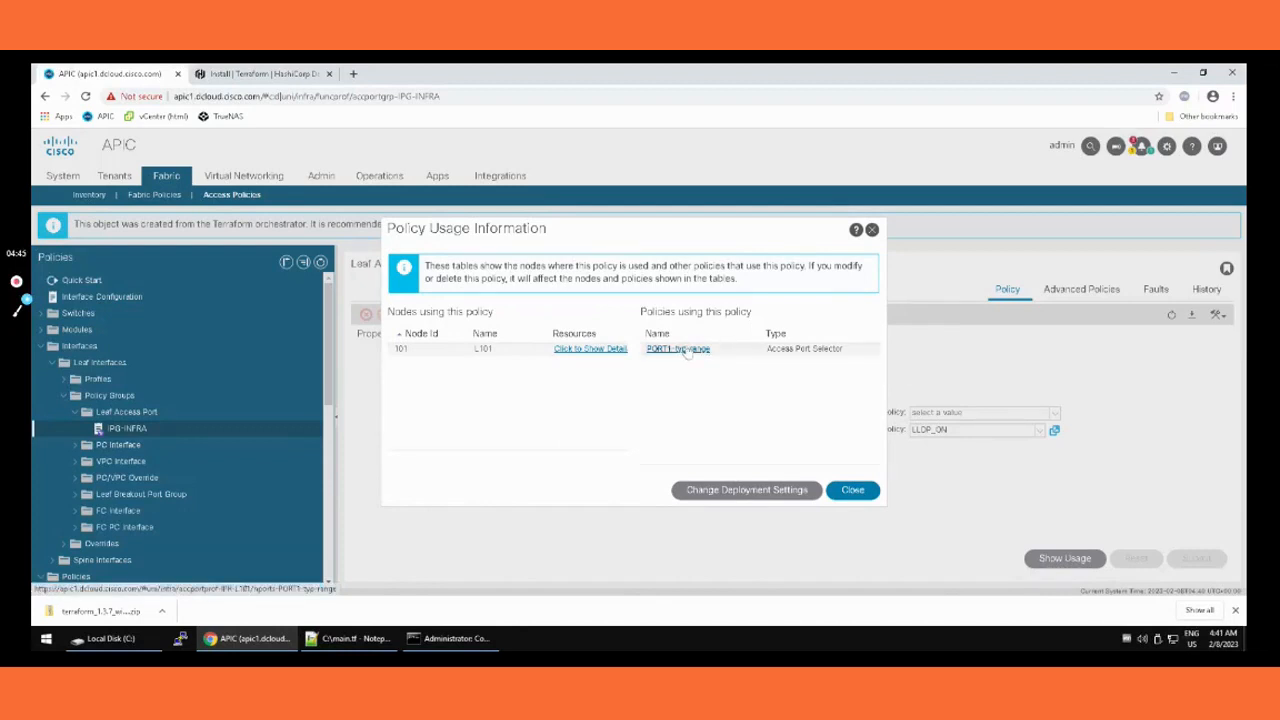
{"action": "left_click", "coordinate": [855, 492]}
{"action": "left_click", "coordinate": [1160, 292]}
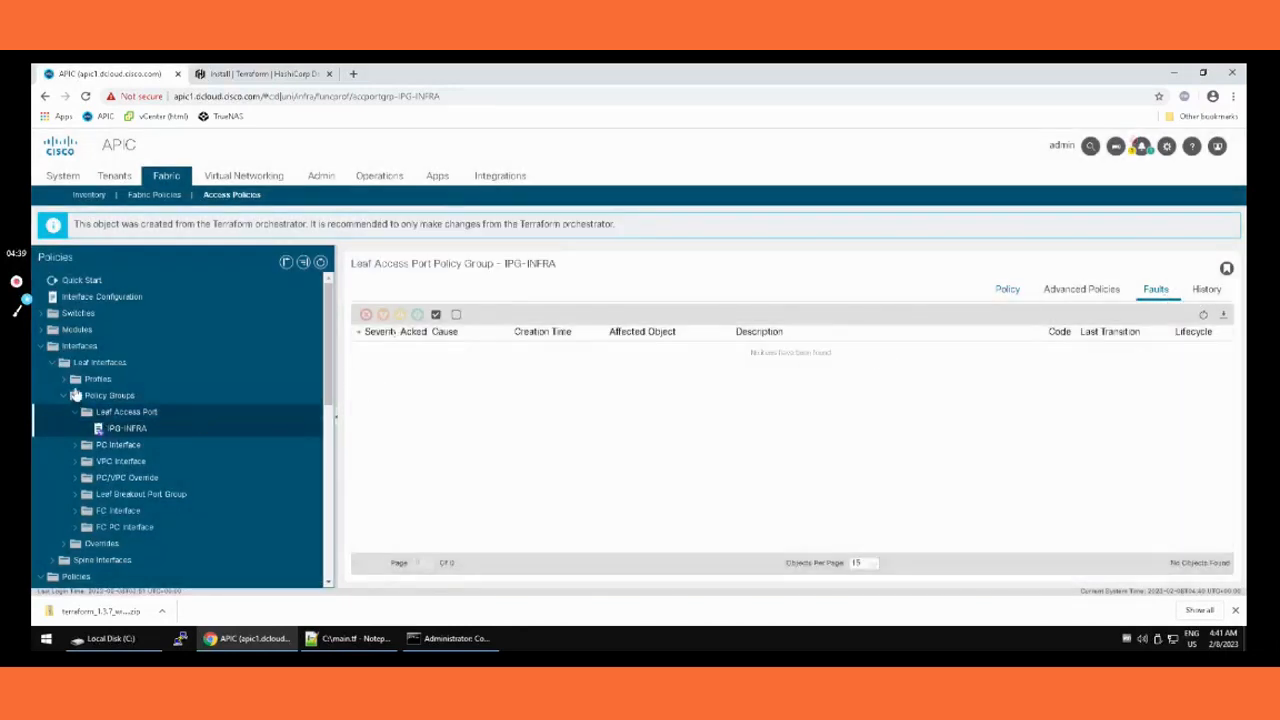
Step: Examine the IPR-L101 leaf interface profile, including its interface selectors, policy usage and faults
{"action": "left_click", "coordinate": [65, 380]}
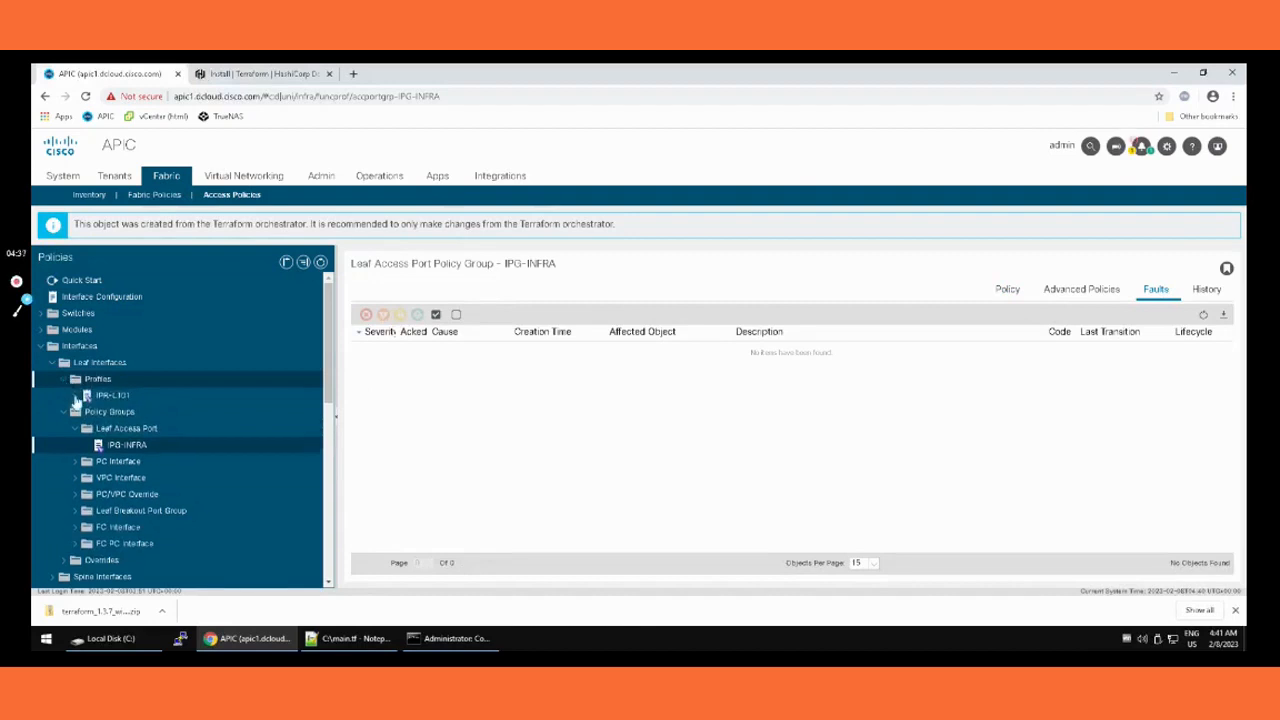
{"action": "left_click", "coordinate": [101, 400]}
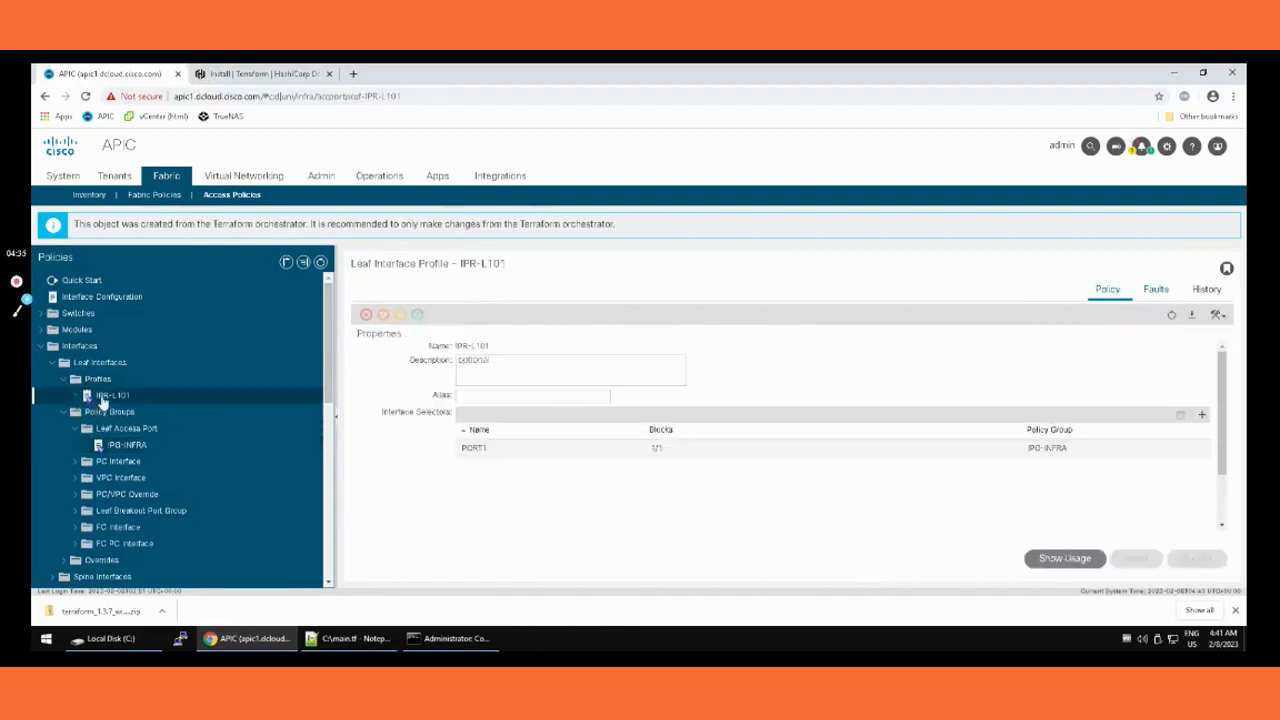
{"action": "left_click", "coordinate": [1041, 561]}
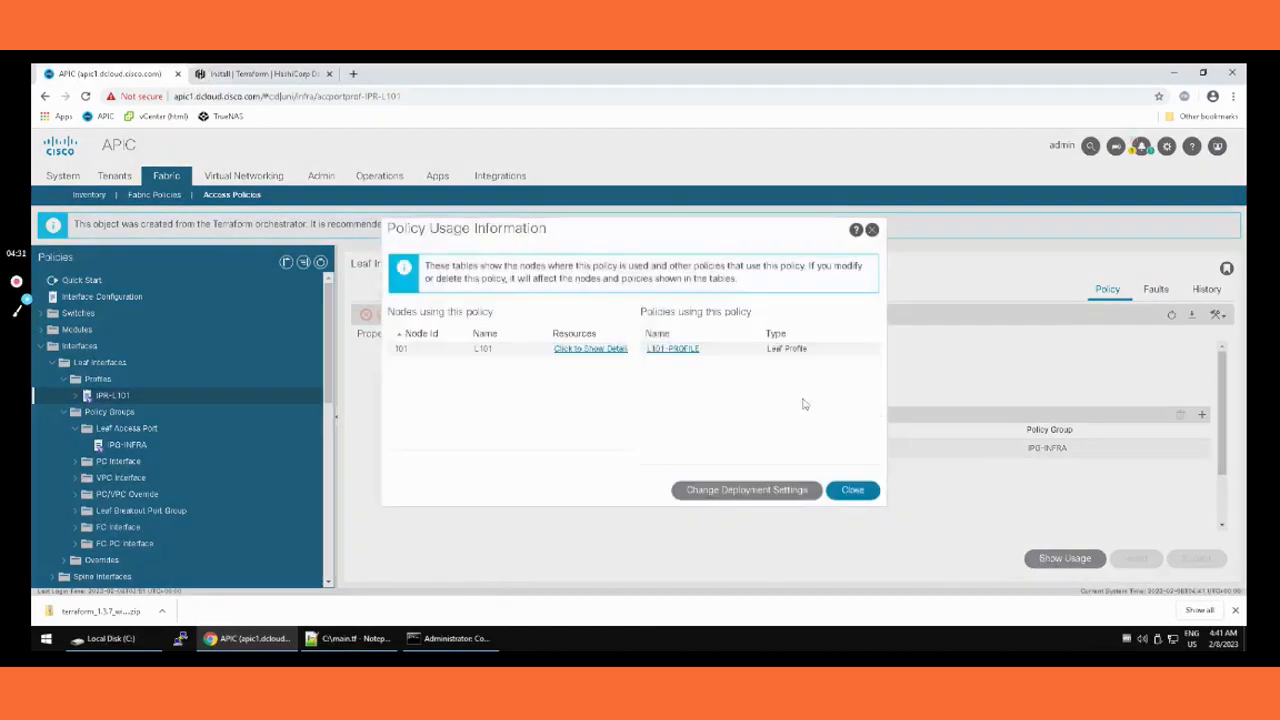
{"action": "left_click", "coordinate": [851, 491]}
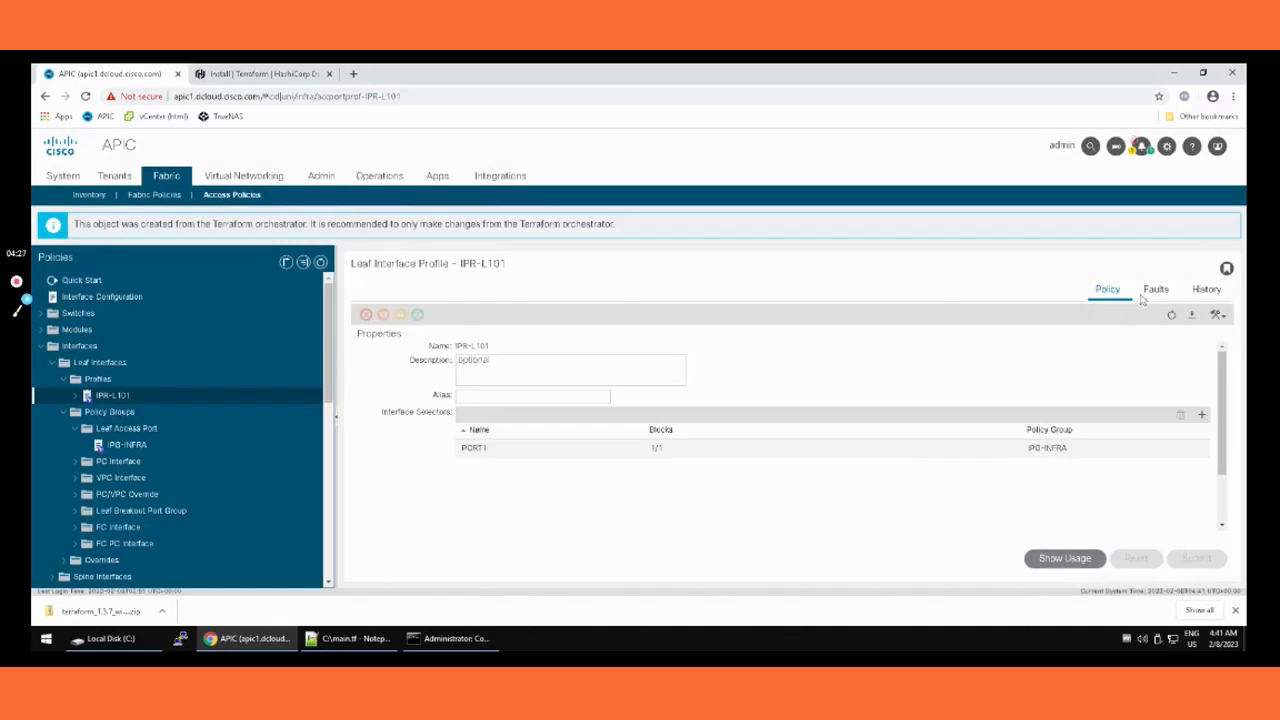
{"action": "left_click", "coordinate": [1156, 289]}
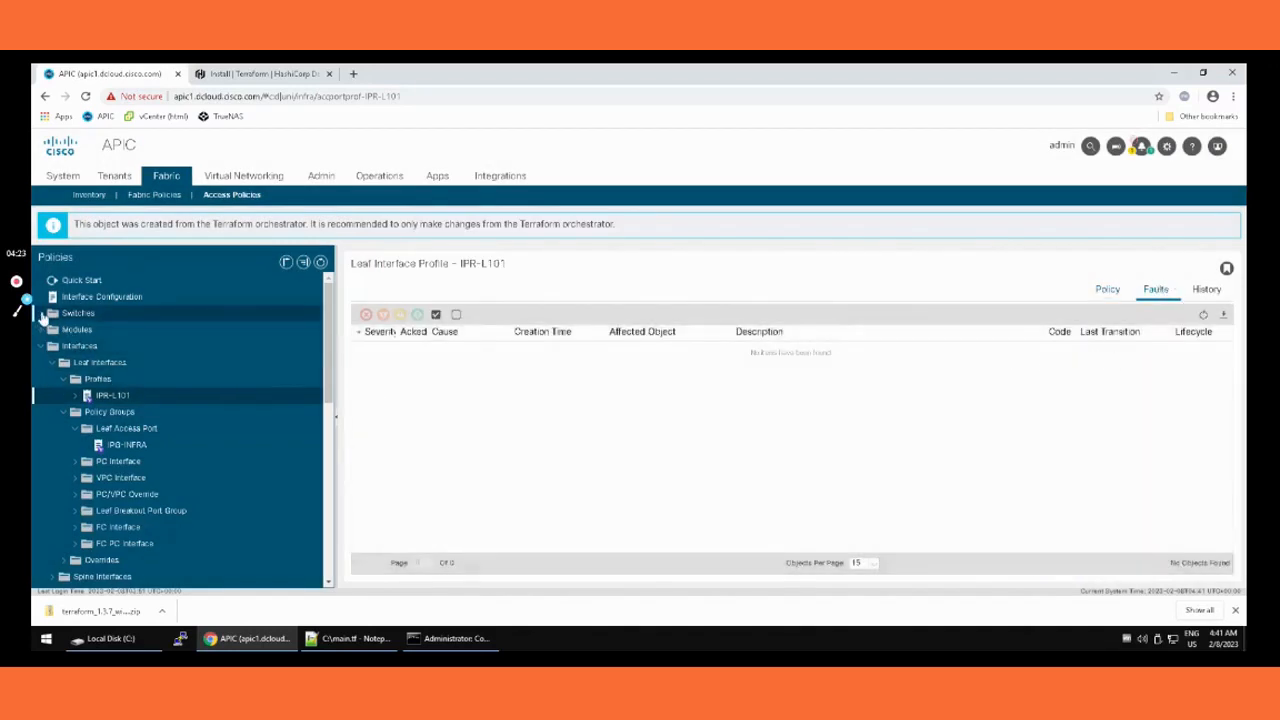
Step: Examine the L101-PROFILE leaf switch profile, including its leaf selectors, policy usage, associated interface selector profiles and faults
{"action": "left_click", "coordinate": [42, 314]}
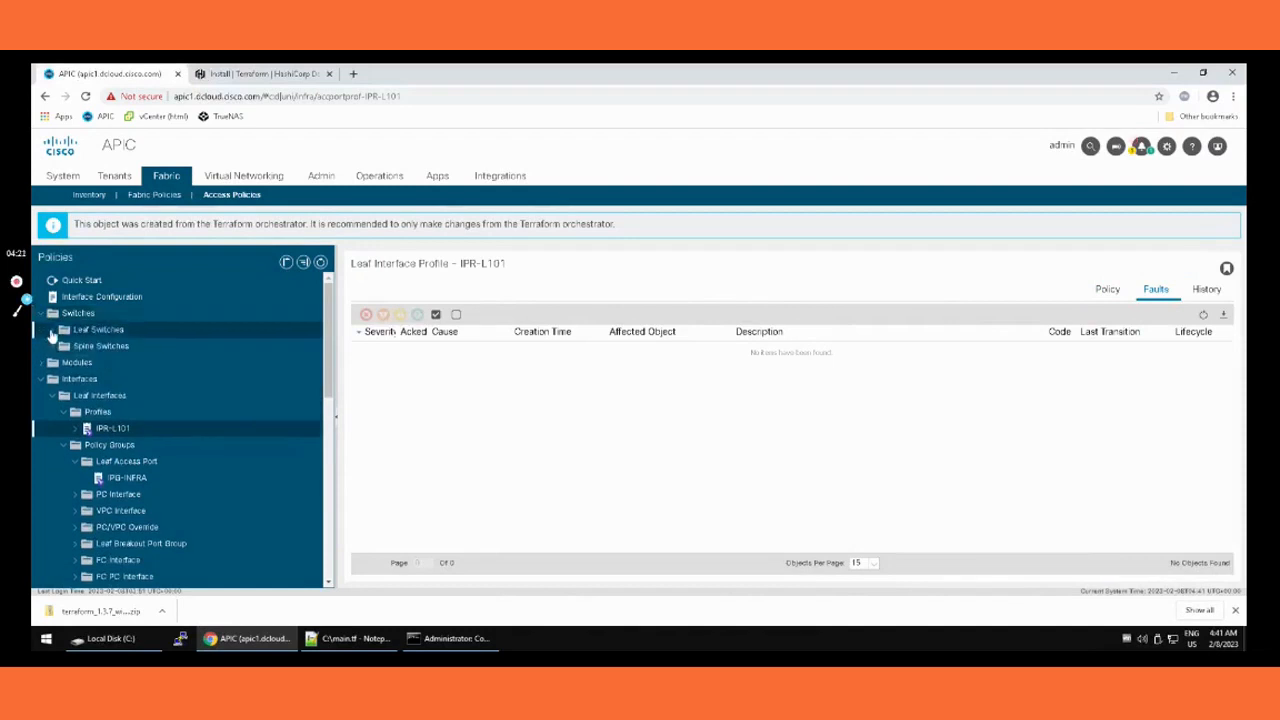
{"action": "left_click", "coordinate": [52, 331]}
{"action": "left_click", "coordinate": [63, 347]}
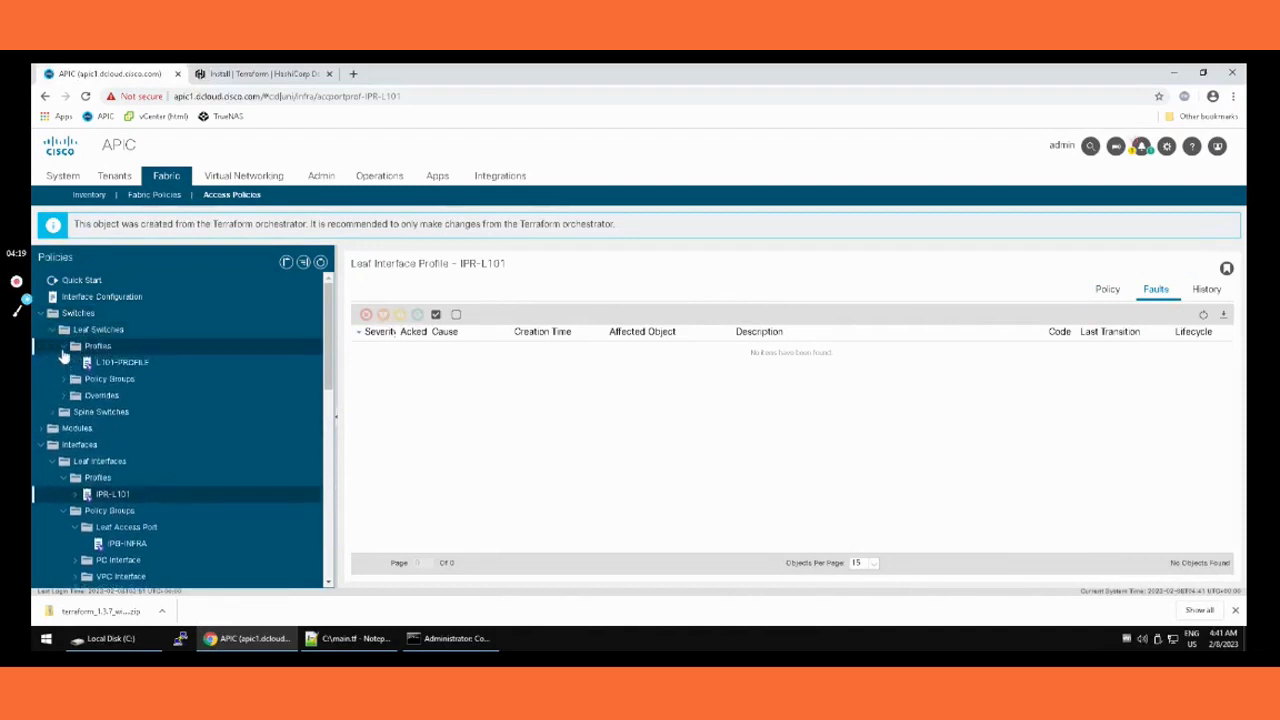
{"action": "left_click", "coordinate": [120, 364]}
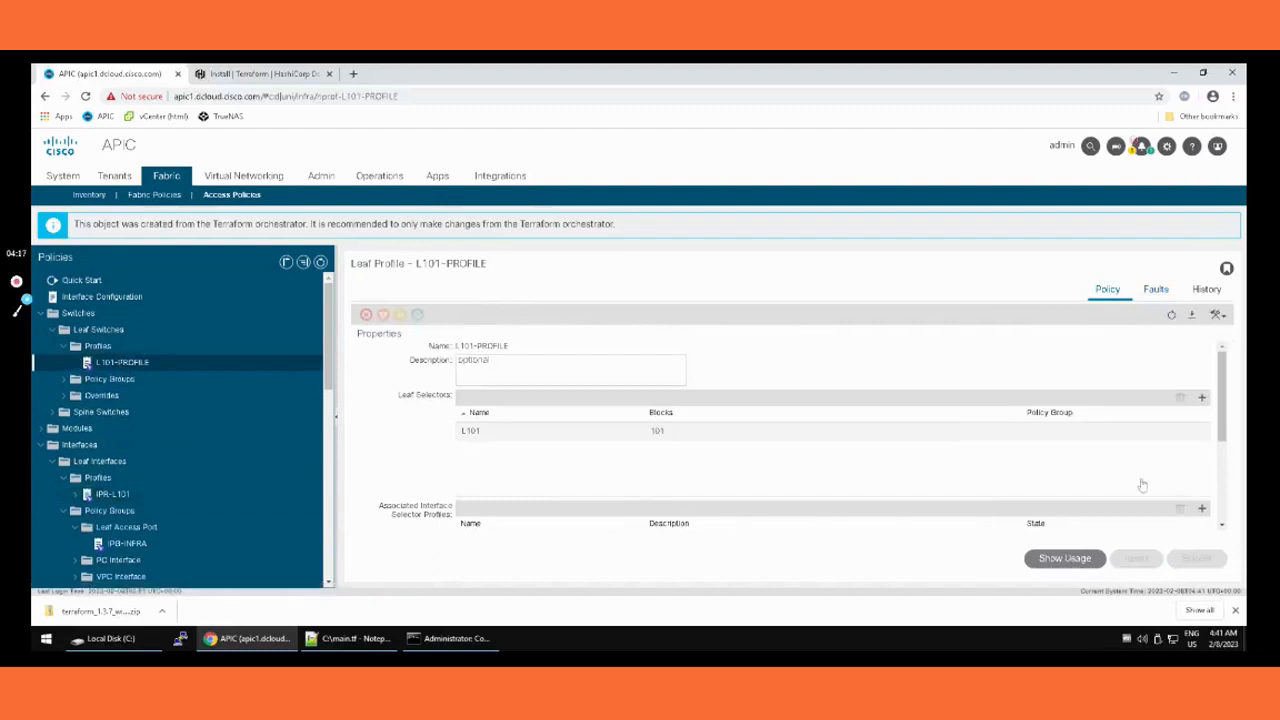
{"action": "left_click", "coordinate": [1066, 560]}
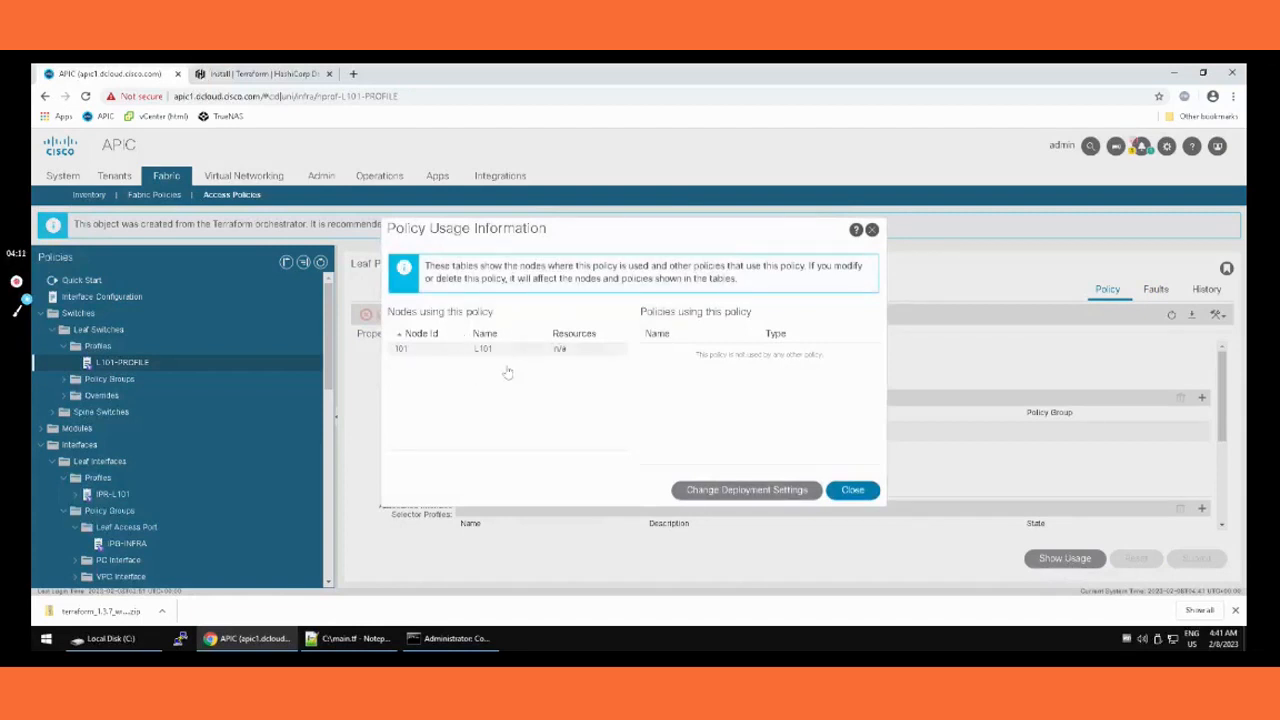
{"action": "left_click", "coordinate": [853, 490]}
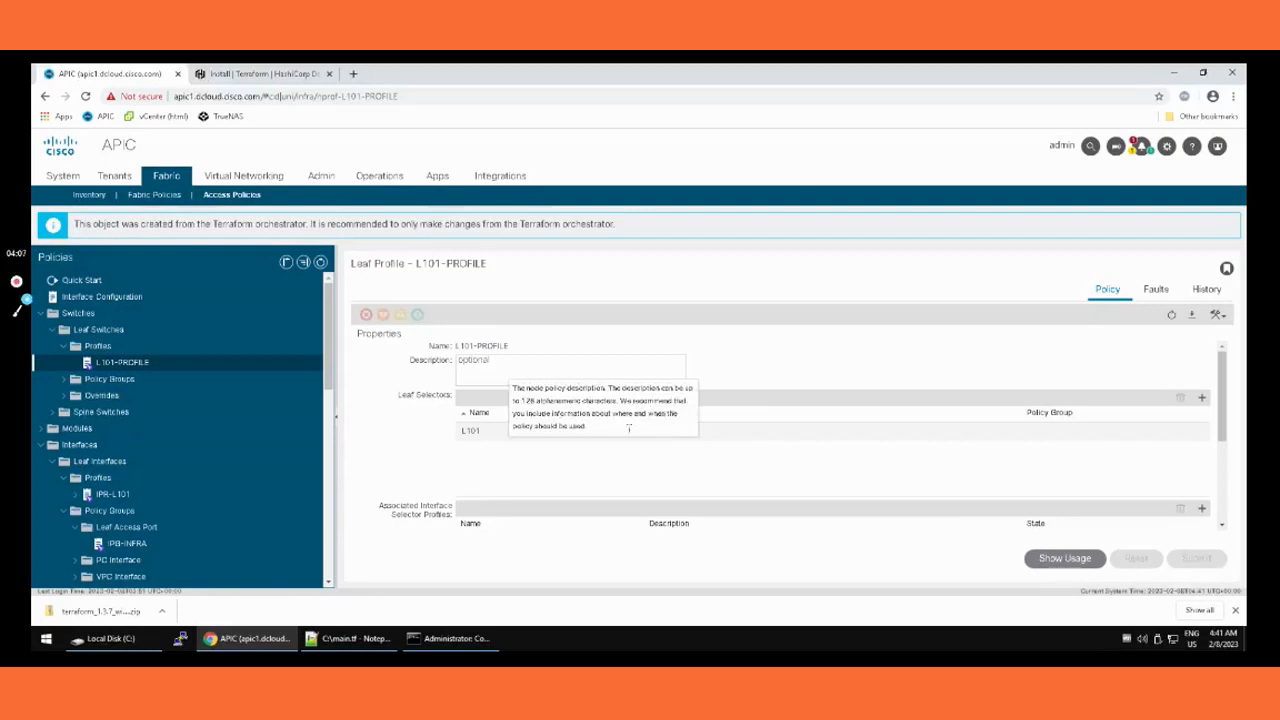
{"action": "scroll", "coordinate": [791, 468], "scroll_direction": "down", "scroll_amount": 1}
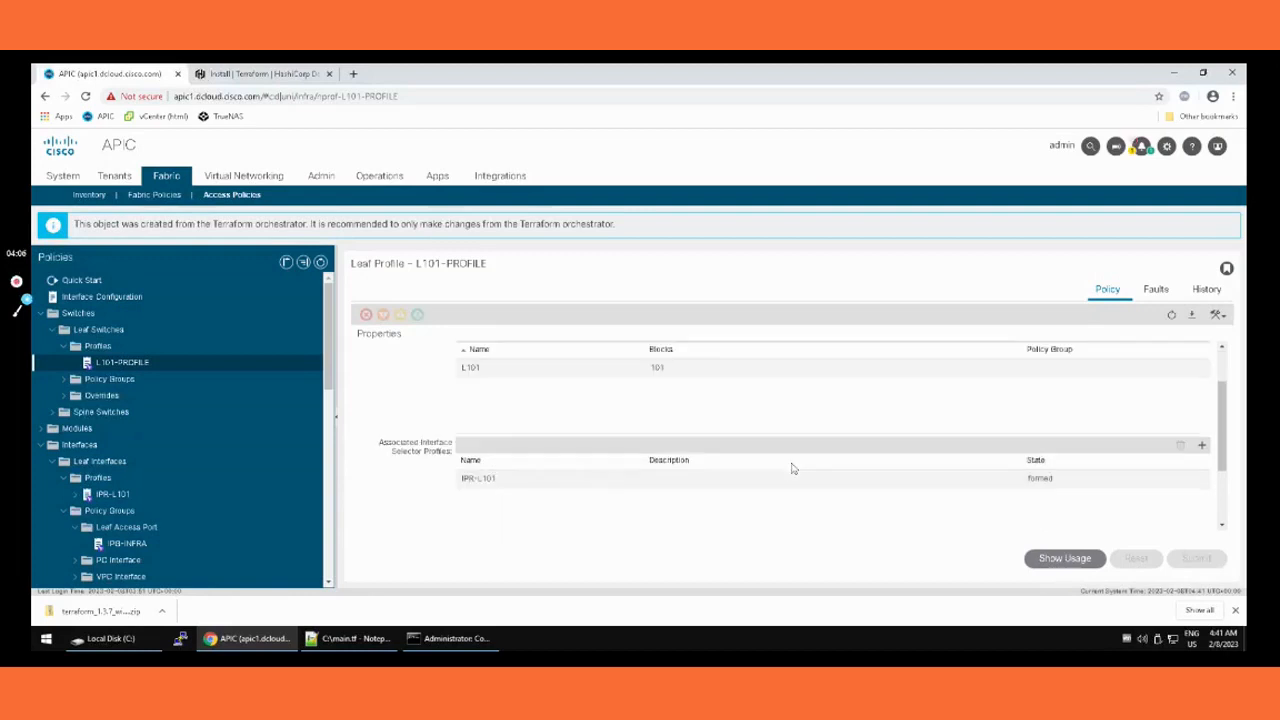
{"action": "left_click", "coordinate": [1156, 289]}
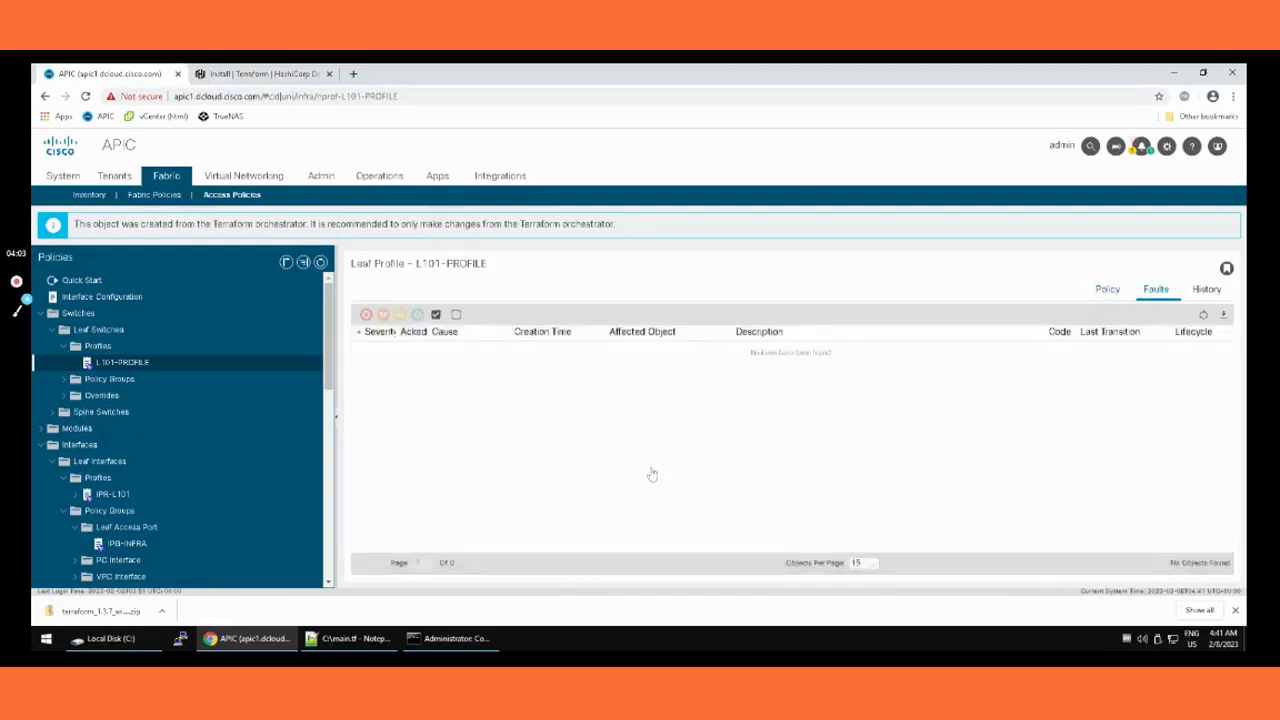